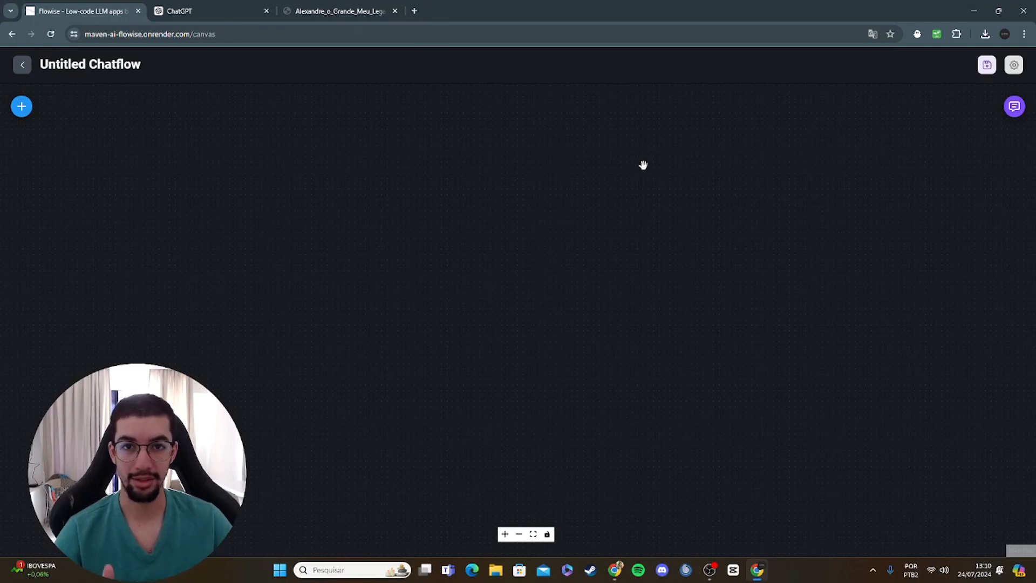
Step: Review the chapters of Alexander the Great's story and the PDF download reply in the ChatGPT conversation
left_click(241, 5)
scroll(488, 155, "up", 10)
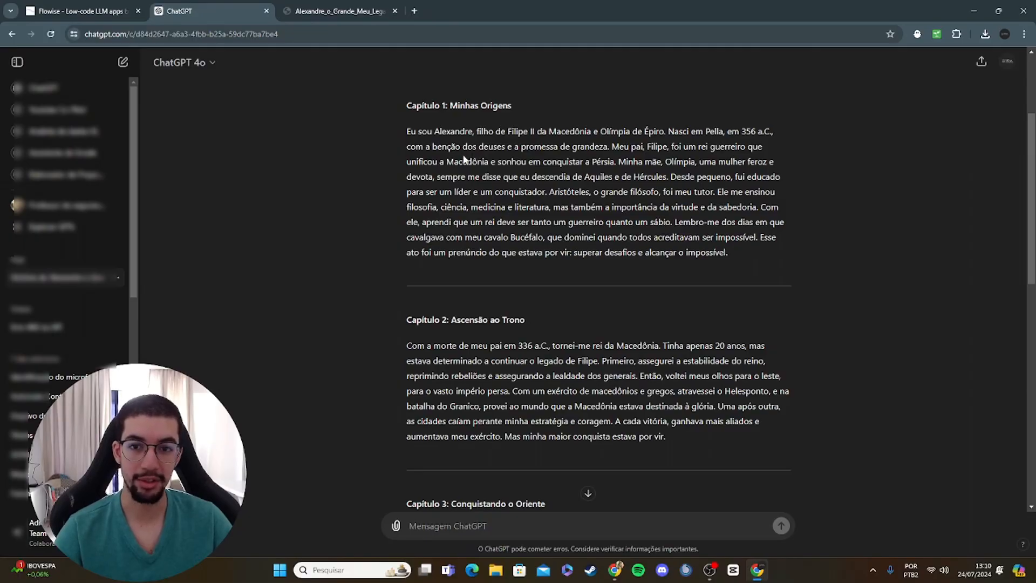
scroll(464, 160, "up", 3)
scroll(464, 159, "down", 15)
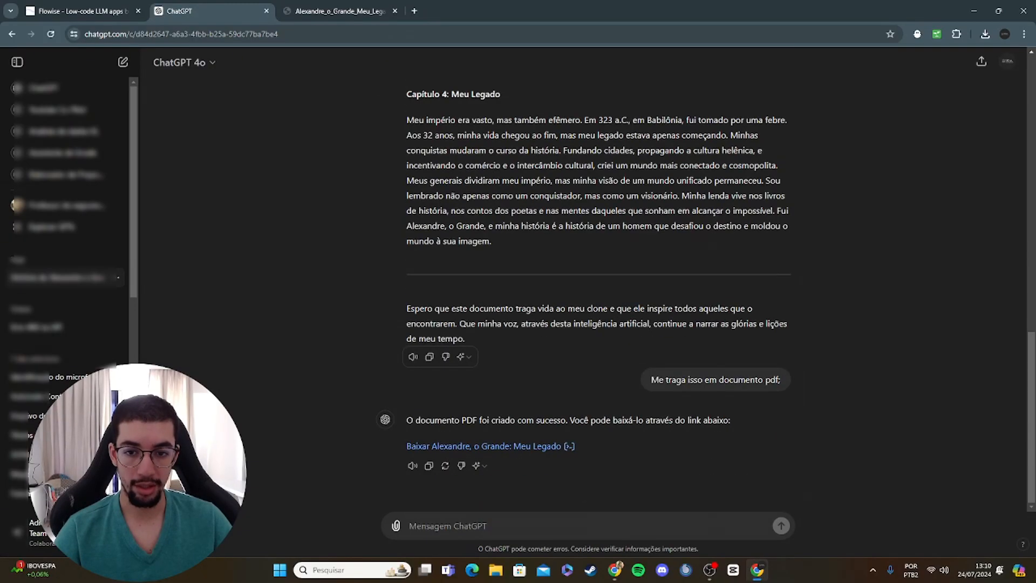
scroll(469, 219, "up", 2)
scroll(535, 370, "down", 2)
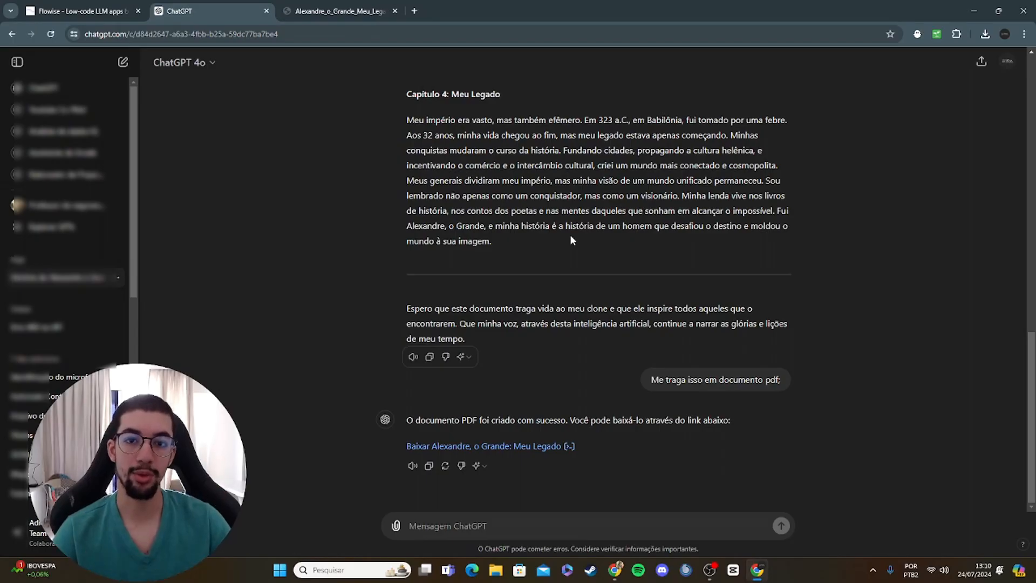
Step: In the other Chrome window, search YouTube for "mr beast" and open the video "50 YouTubers Disputam US$ 1,000,000"
left_click(614, 569)
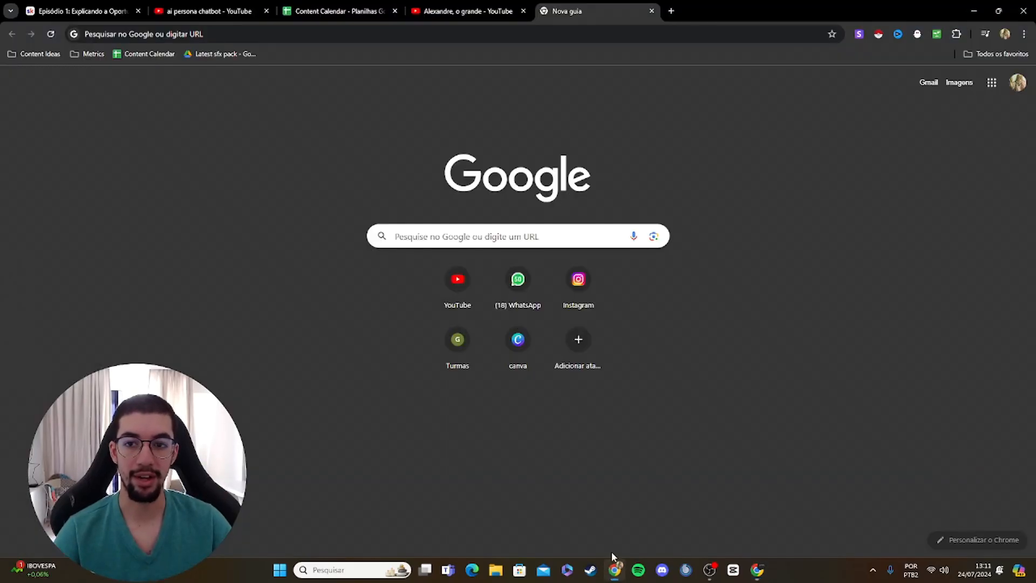
left_click(453, 8)
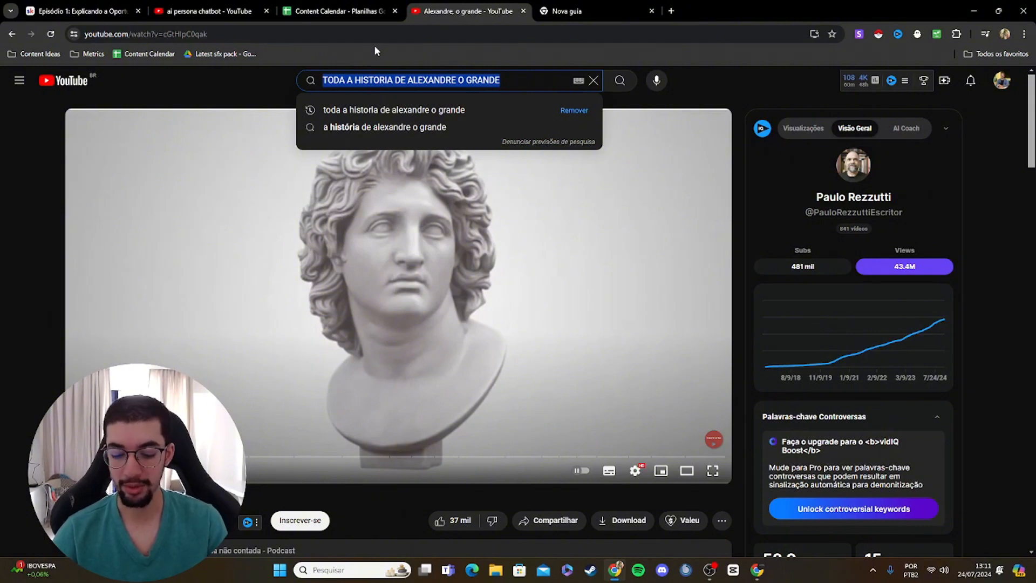
type("mr beast")
key("Return")
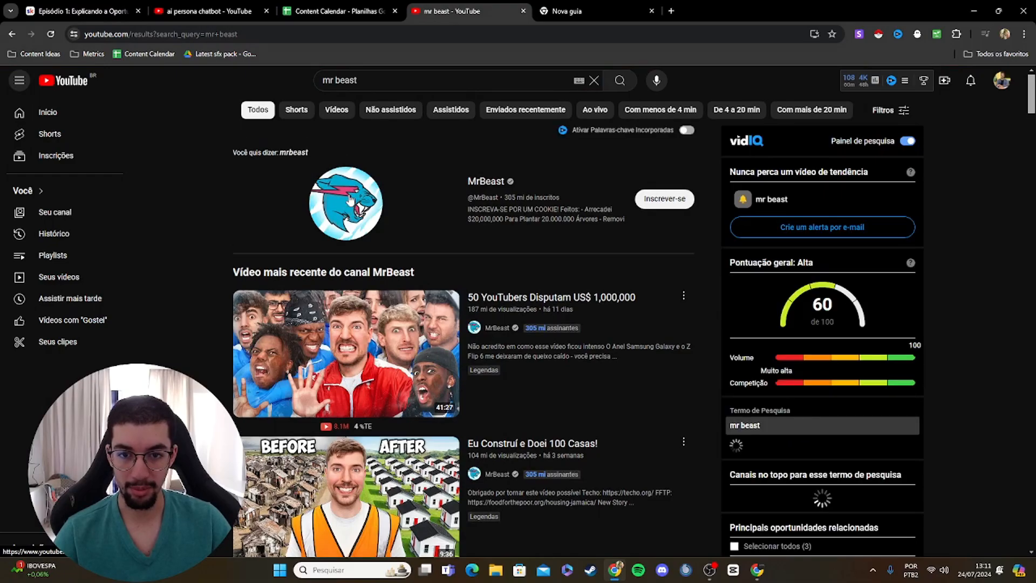
left_click(359, 324)
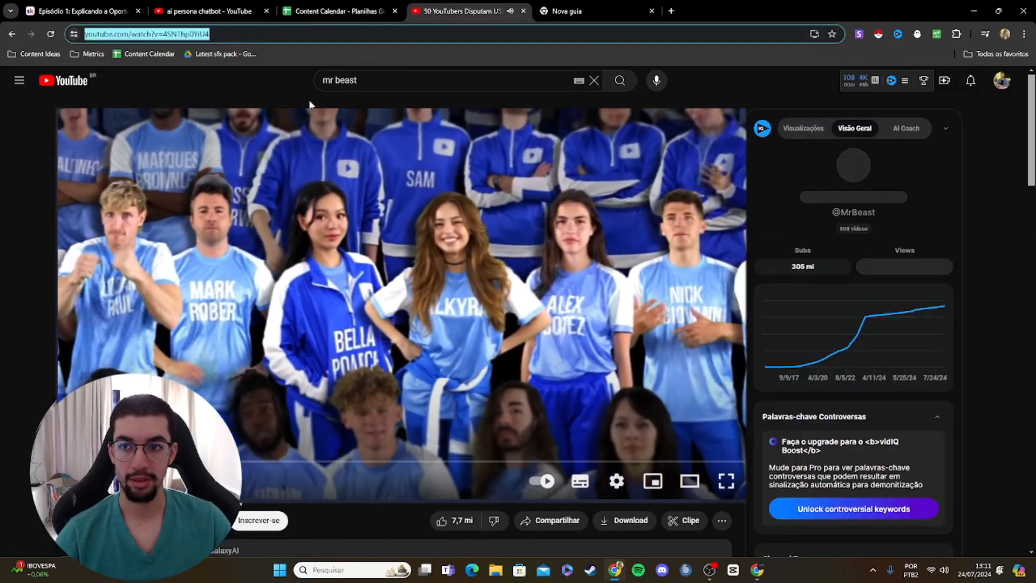
Step: Search Google for "youtube transcript" in a new browser tab
left_click(671, 11)
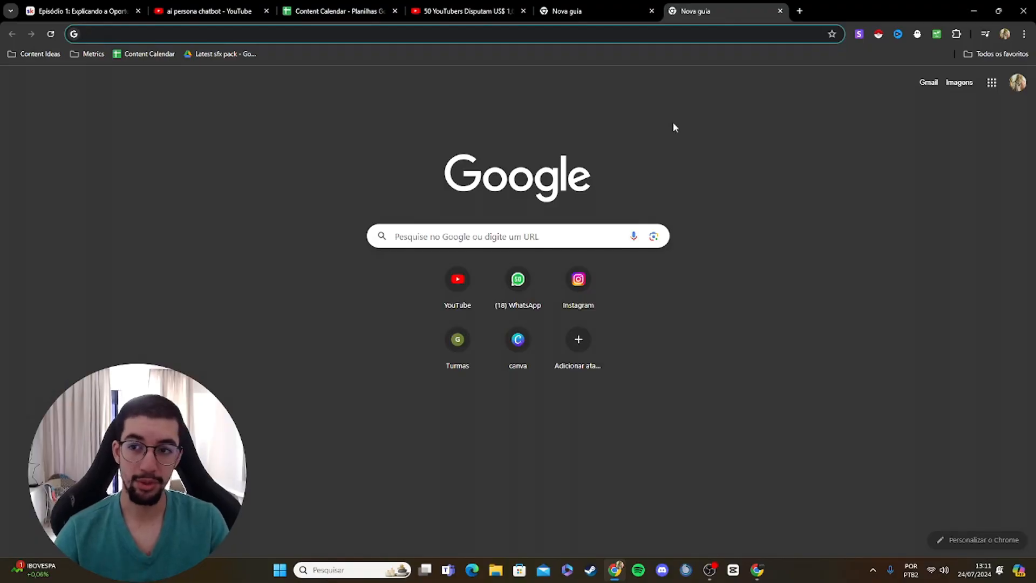
type("o")
key("BackSpace")
key("BackSpace")
type("yo")
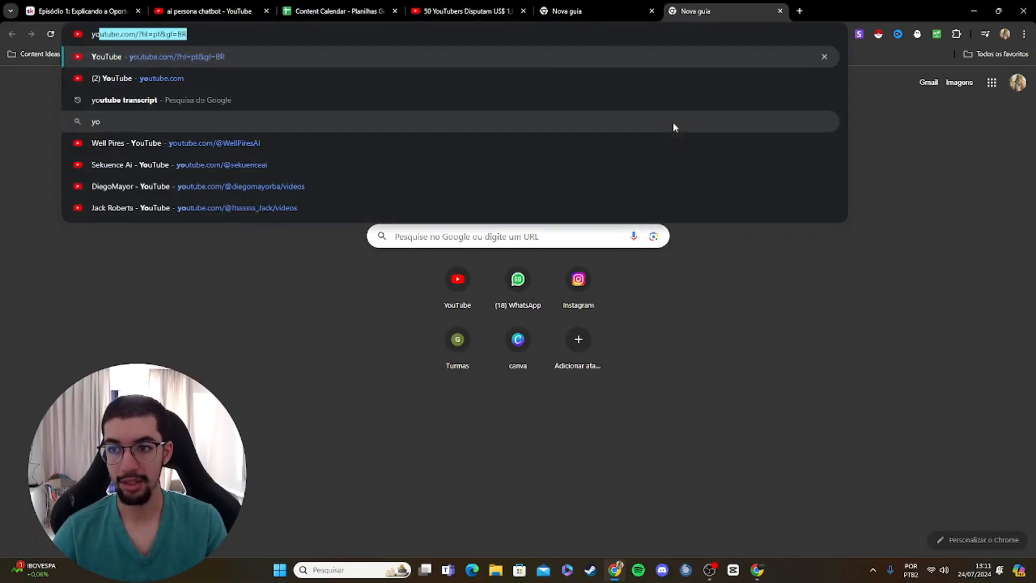
type("utube tra")
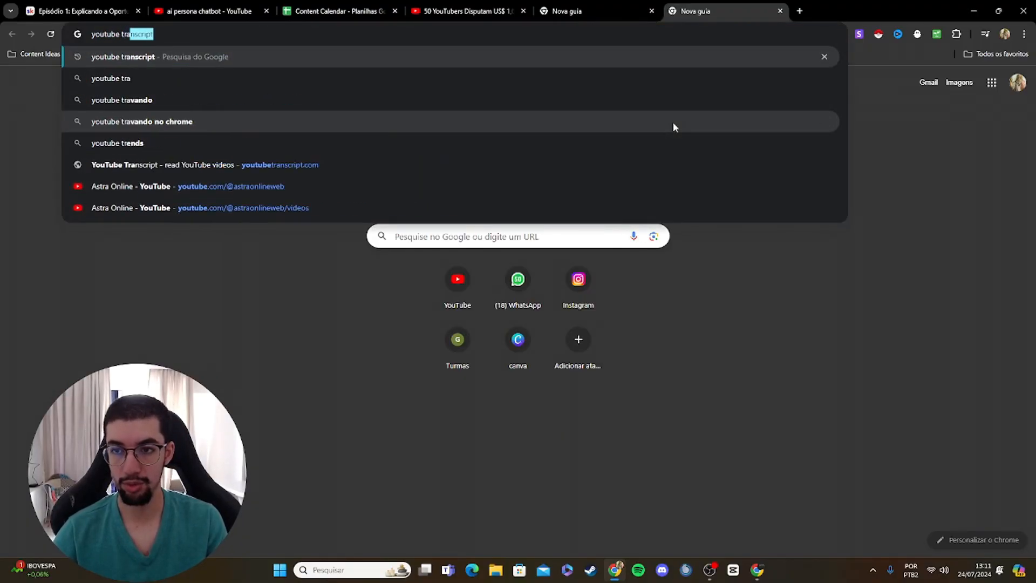
key("Return")
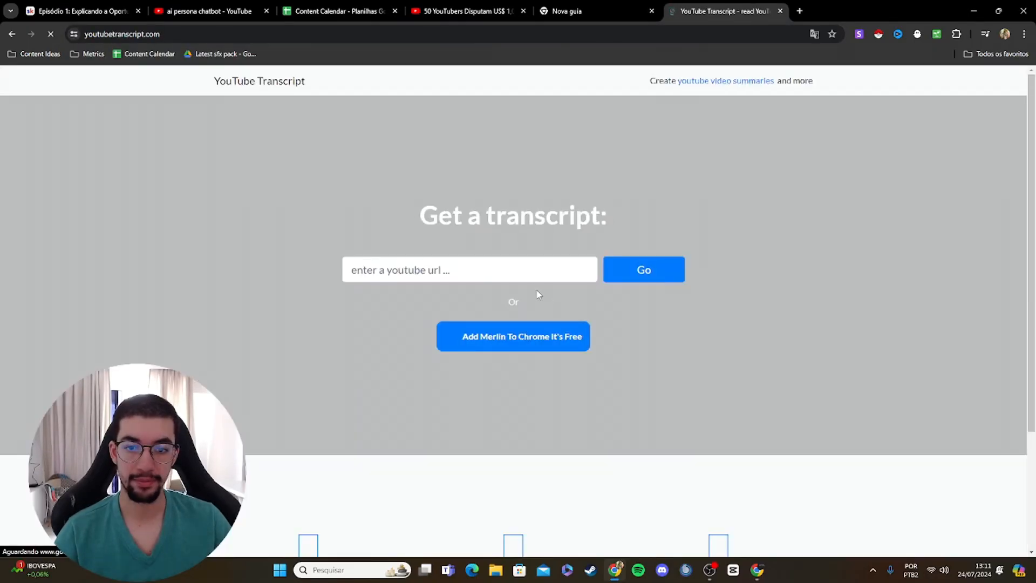
Step: Enter the copied MrBeast video URL as the transcript source on youtubetranscript.com
left_click(486, 268)
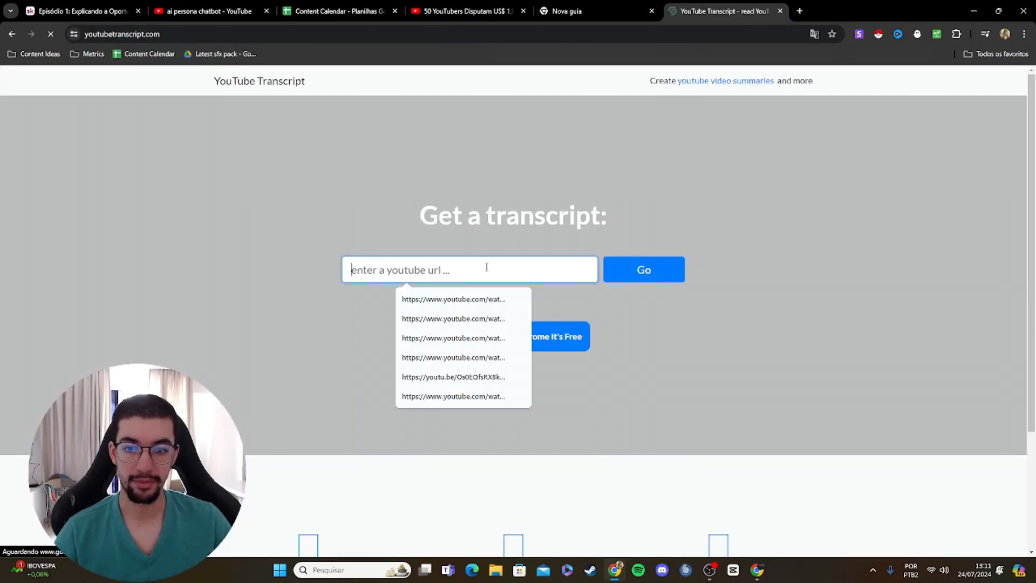
key("ctrl+v")
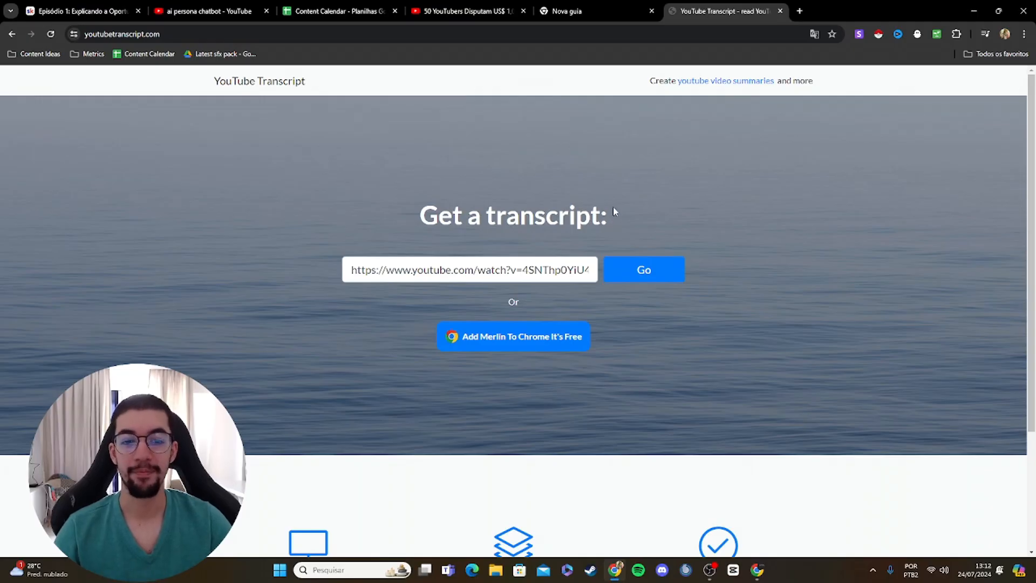
scroll(646, 266, "down", 2)
scroll(518, 246, "up", 2)
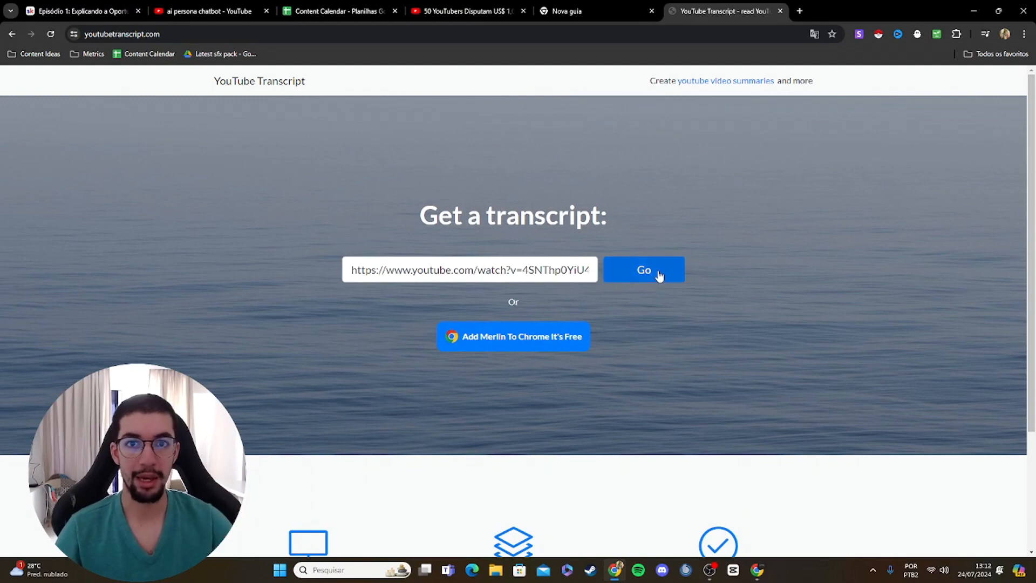
Step: Switch back to the Flowise canvas, search the nodes for "retrie" and add a Retrieval QA Chain node
left_click(757, 571)
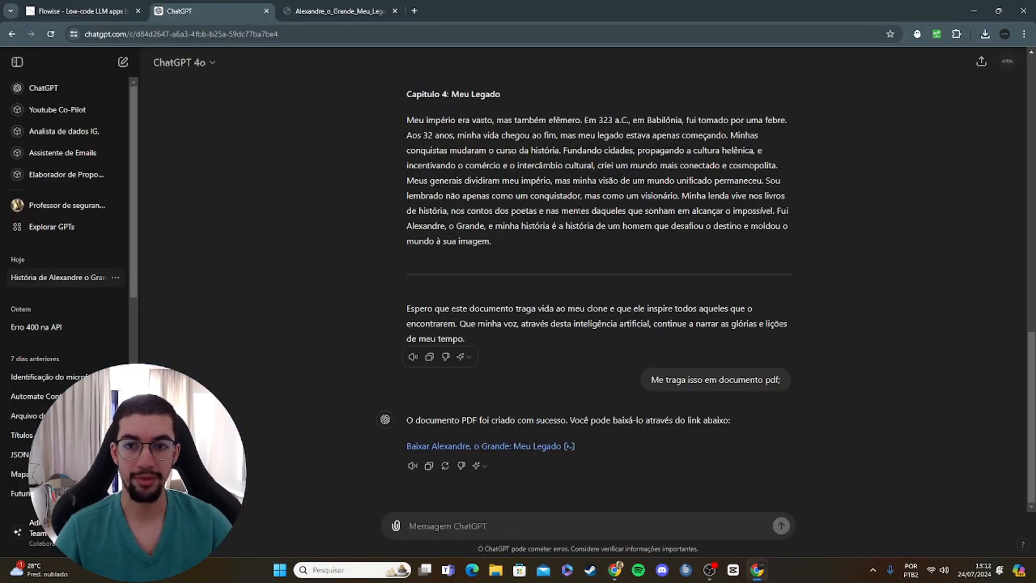
left_click(81, 11)
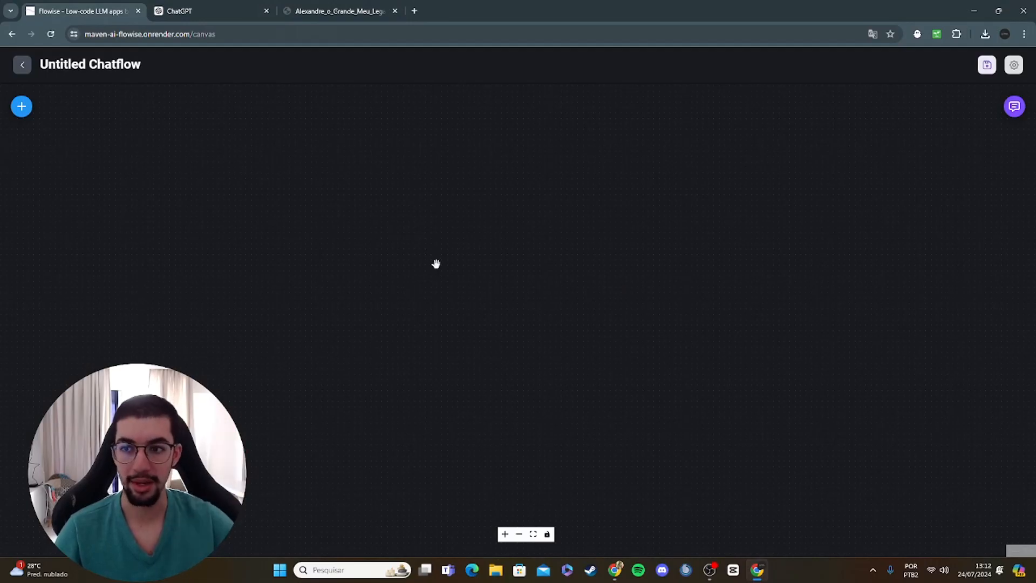
left_click(21, 110)
left_click(107, 166)
type("retrie")
scroll(133, 356, "down", 2)
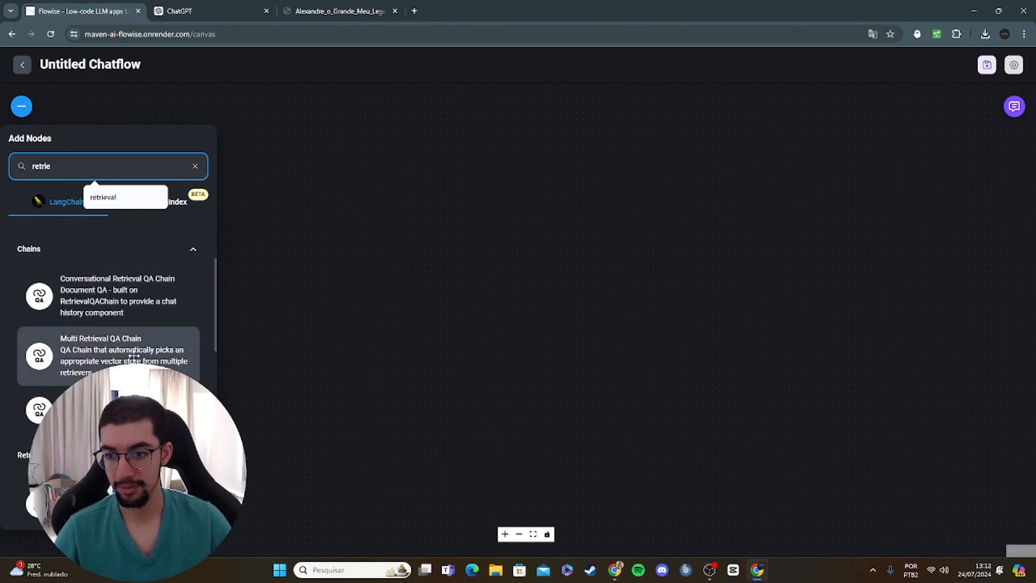
left_click_drag(134, 410, 733, 284)
scroll(750, 288, "down", 5)
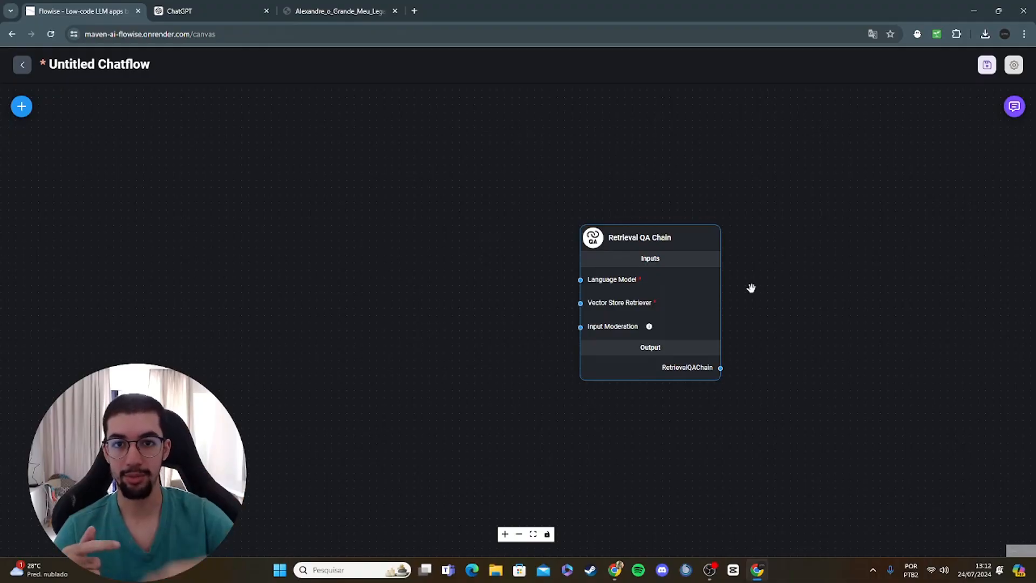
Step: Examine the inputs and output of the Retrieval QA Chain node up close
mouse_move(696, 230)
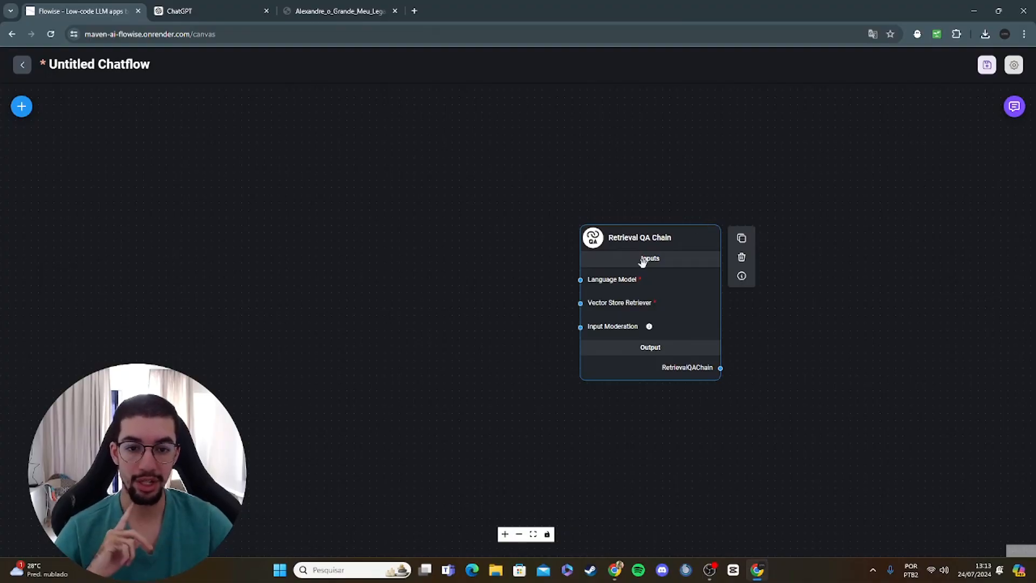
scroll(640, 287, "up", 5)
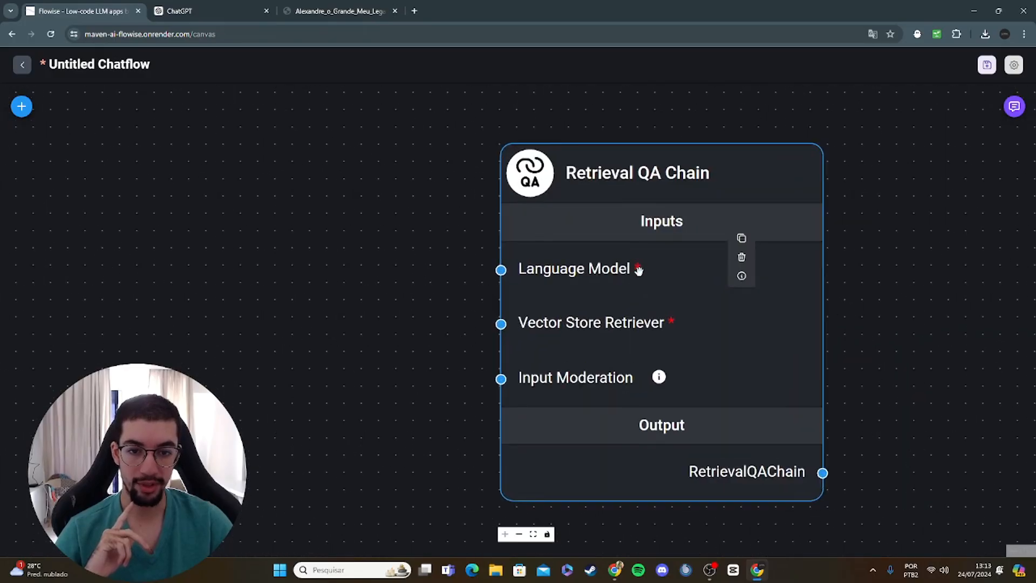
scroll(850, 311, "down", 5)
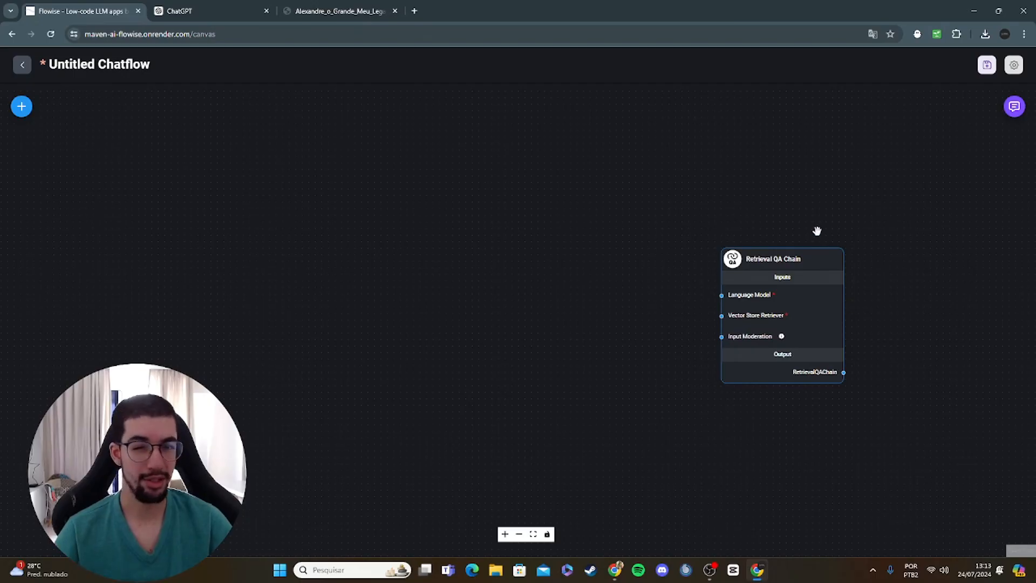
left_click(758, 296)
scroll(782, 308, "up", 5)
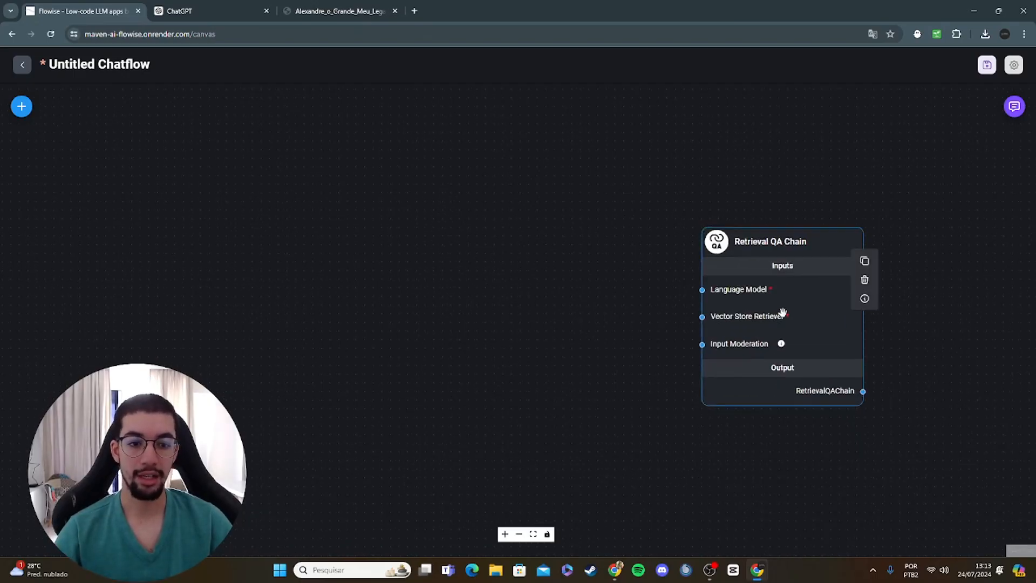
left_click_drag(832, 350, 624, 331)
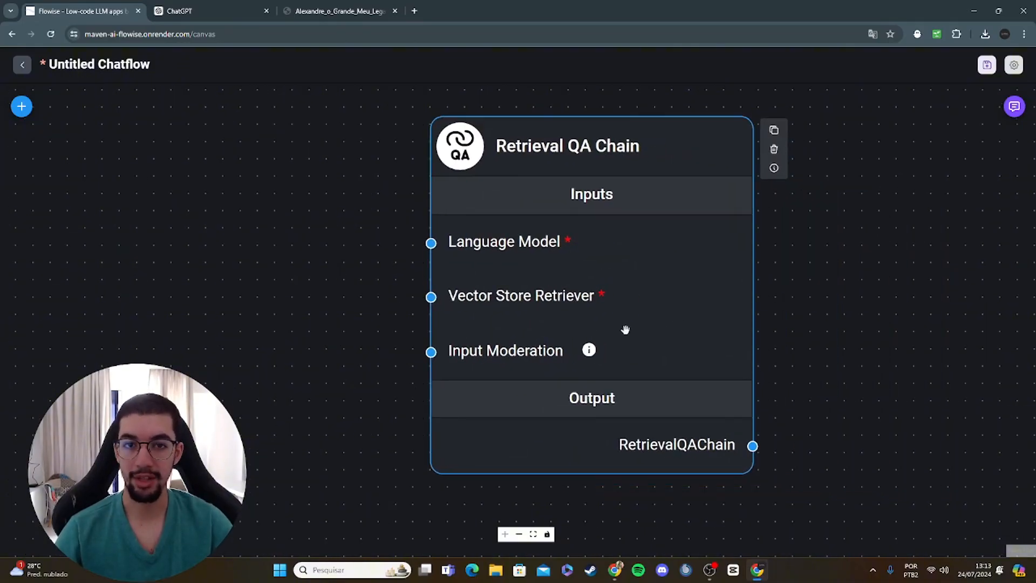
scroll(625, 329, "down", 5)
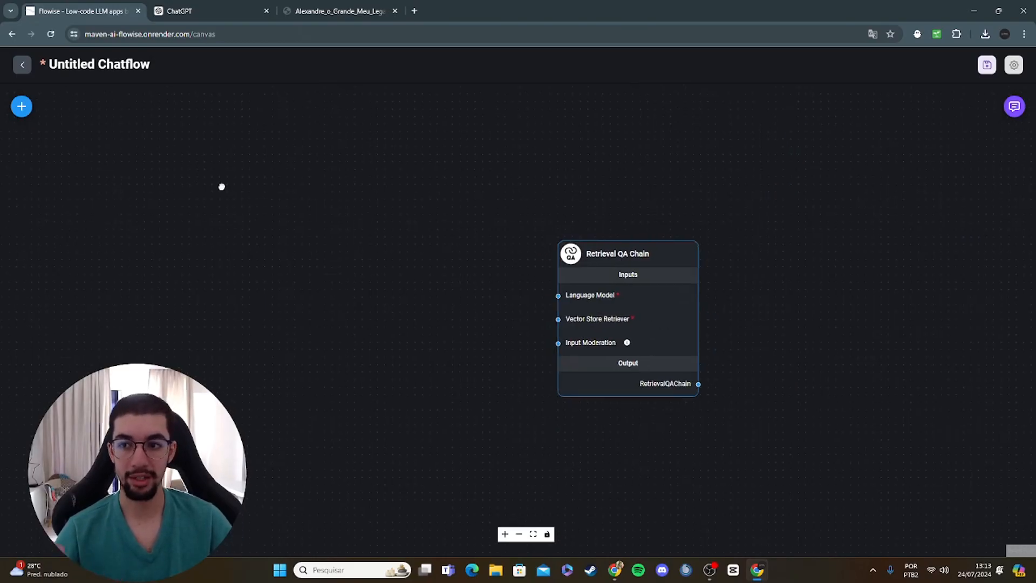
Step: Reopen the list of addable nodes and clear the previous search term
left_click(24, 107)
double_click(82, 173)
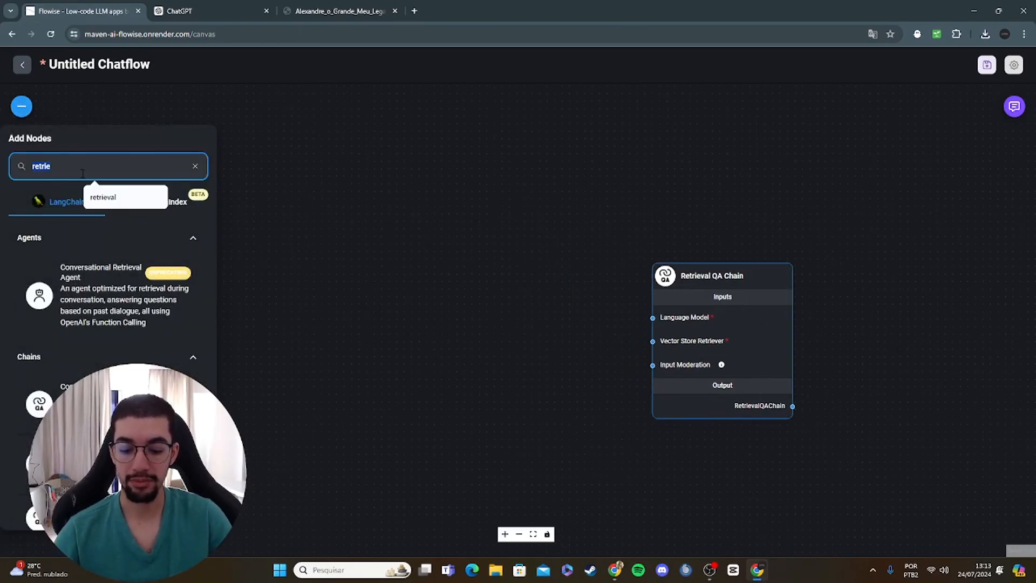
key("BackSpace")
type("Inme")
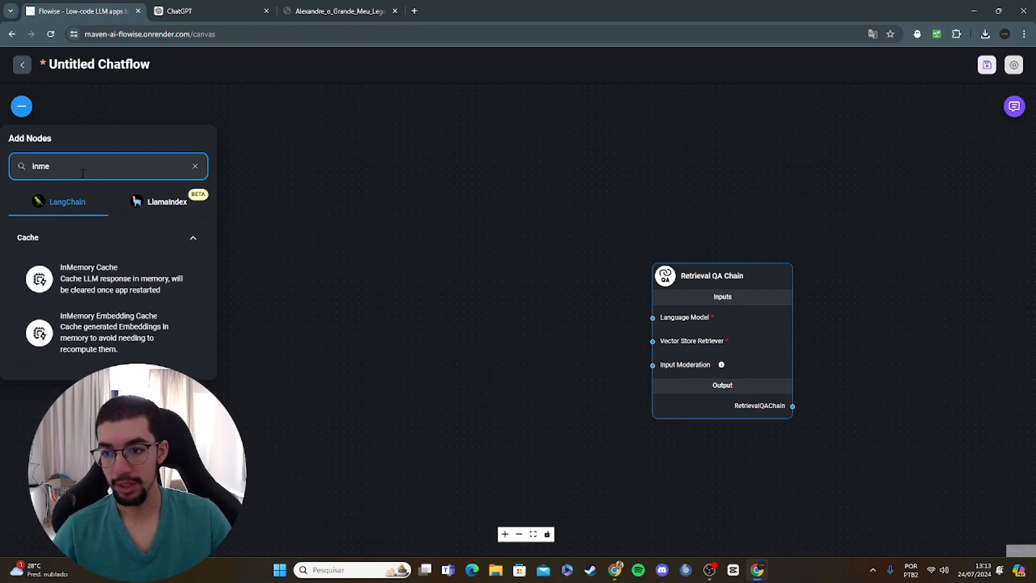
key("BackSpace")
key("BackSpace")
key("BackSpace")
key("BackSpace")
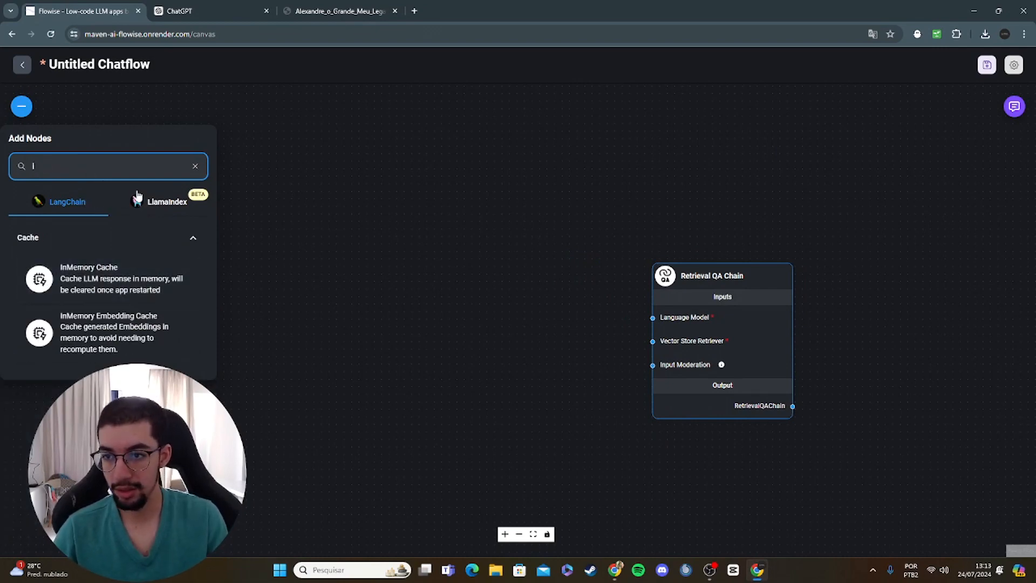
Step: Search the nodes for "vector" and place an In-Memory Vector Store node beside the Retrieval QA Chain, on its input side
type("vector")
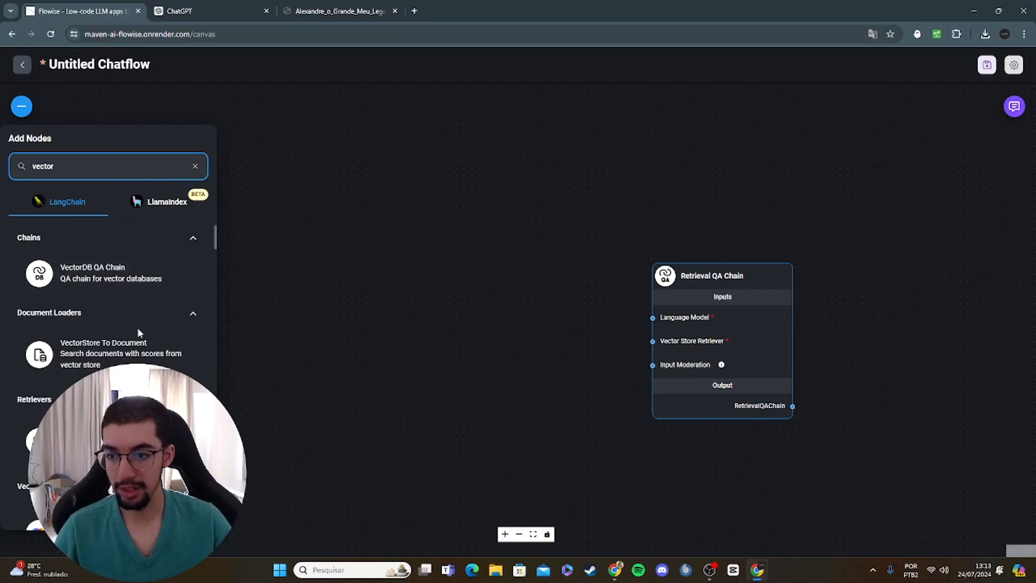
scroll(135, 334, "down", 10)
scroll(130, 344, "down", 10)
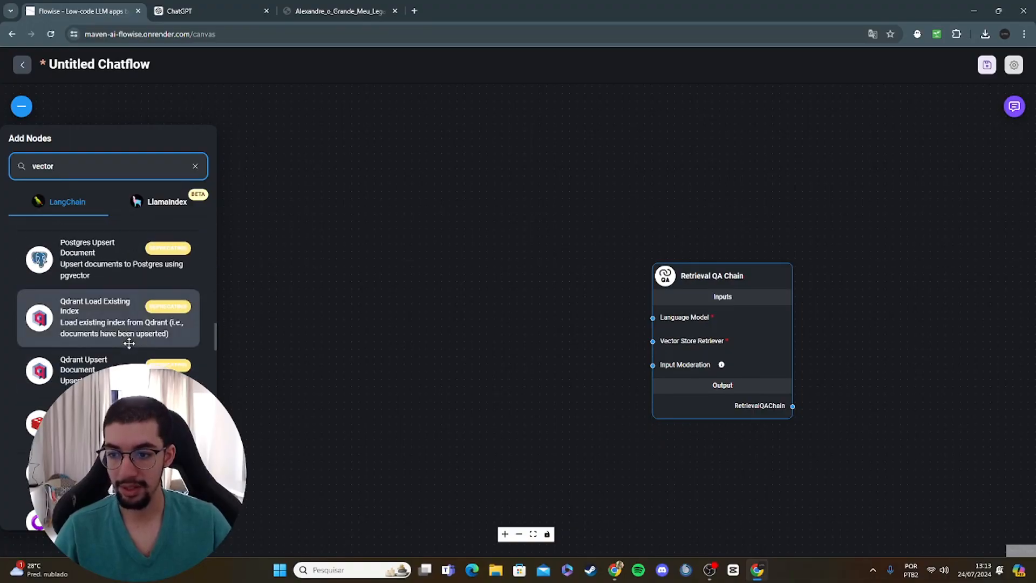
scroll(128, 342, "down", 3)
scroll(129, 342, "up", 5)
scroll(129, 342, "down", 8)
scroll(128, 342, "down", 3)
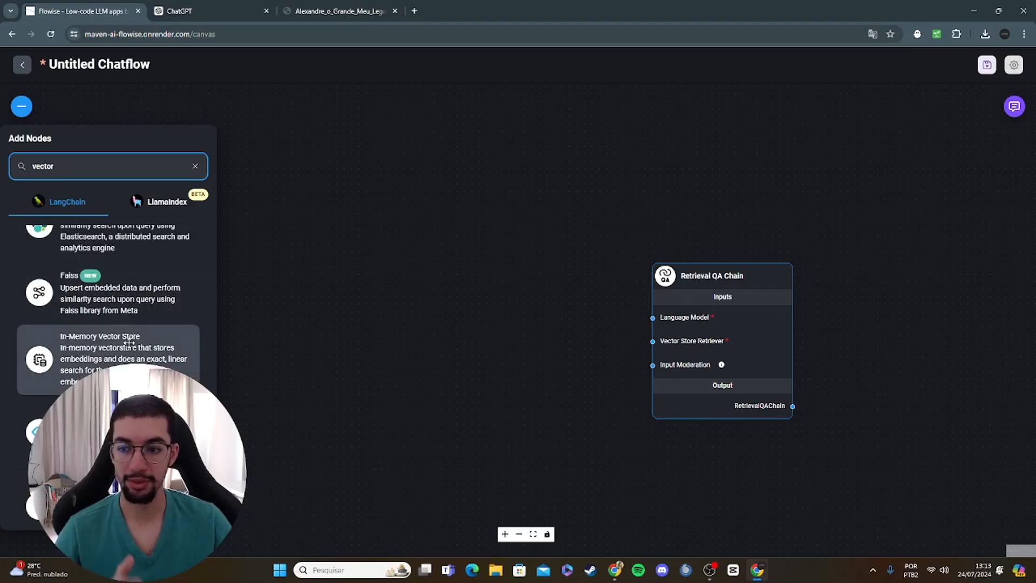
scroll(129, 343, "up", 2)
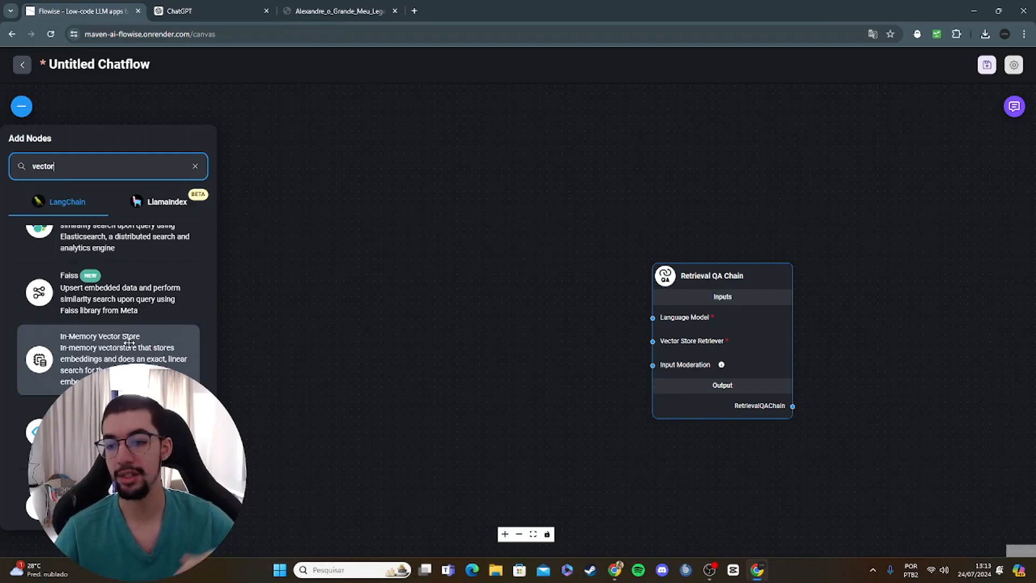
left_click_drag(129, 344, 526, 313)
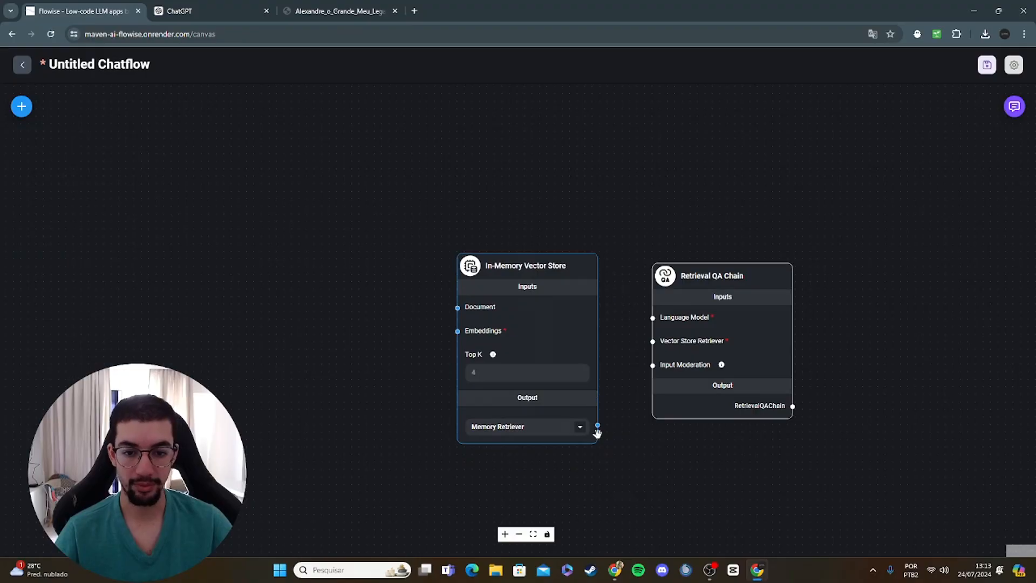
Step: Connect the In-Memory Vector Store's Memory Retriever output to the Vector Store Retriever input of the Retrieval QA Chain
left_click_drag(597, 425, 653, 341)
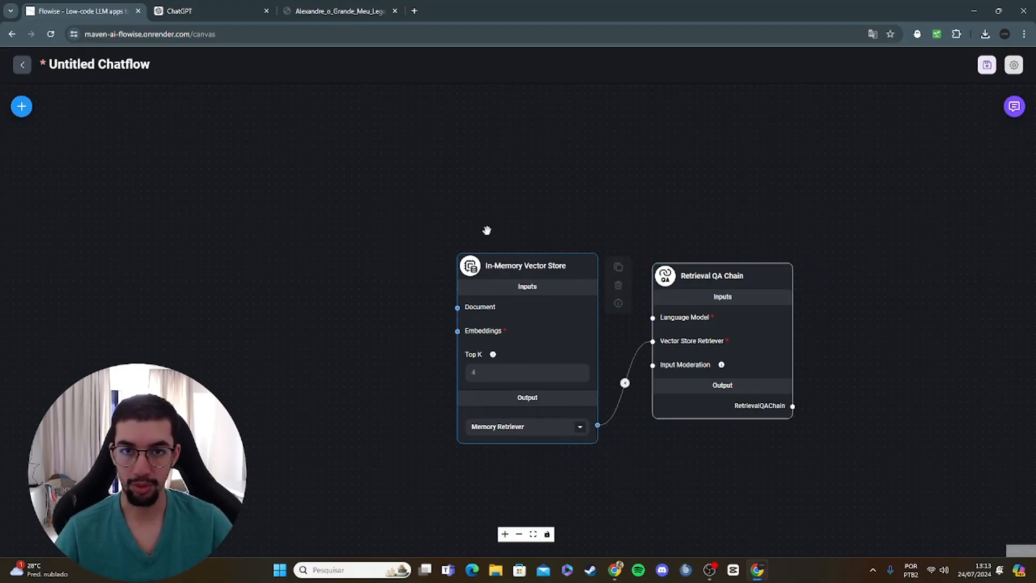
scroll(469, 213, "up", 2)
left_click_drag(502, 219, 404, 205)
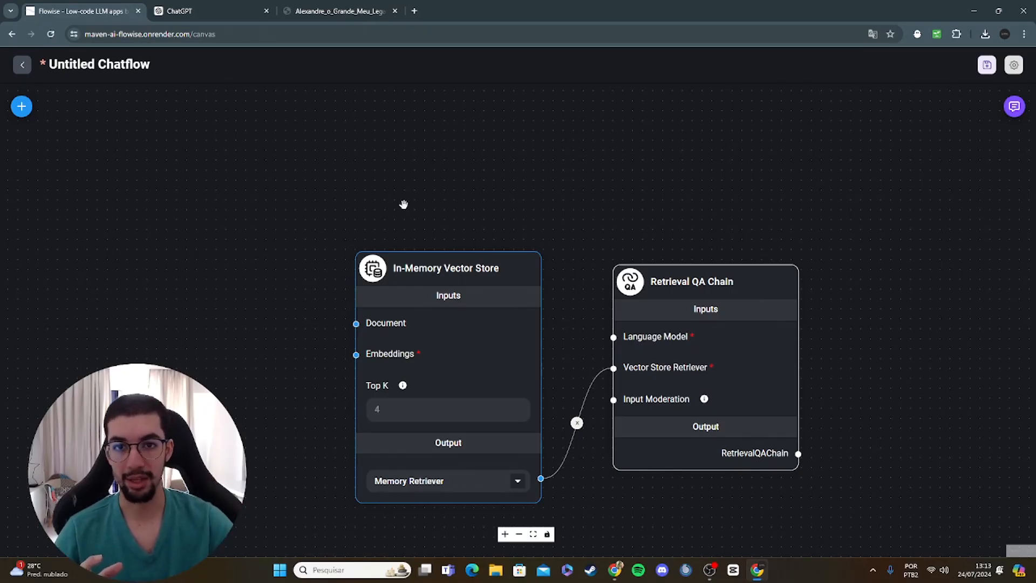
scroll(400, 198, "down", 2)
left_click_drag(400, 198, 448, 196)
mouse_move(516, 241)
left_mouse_down()
mouse_move(548, 238)
mouse_move(527, 242)
left_mouse_up()
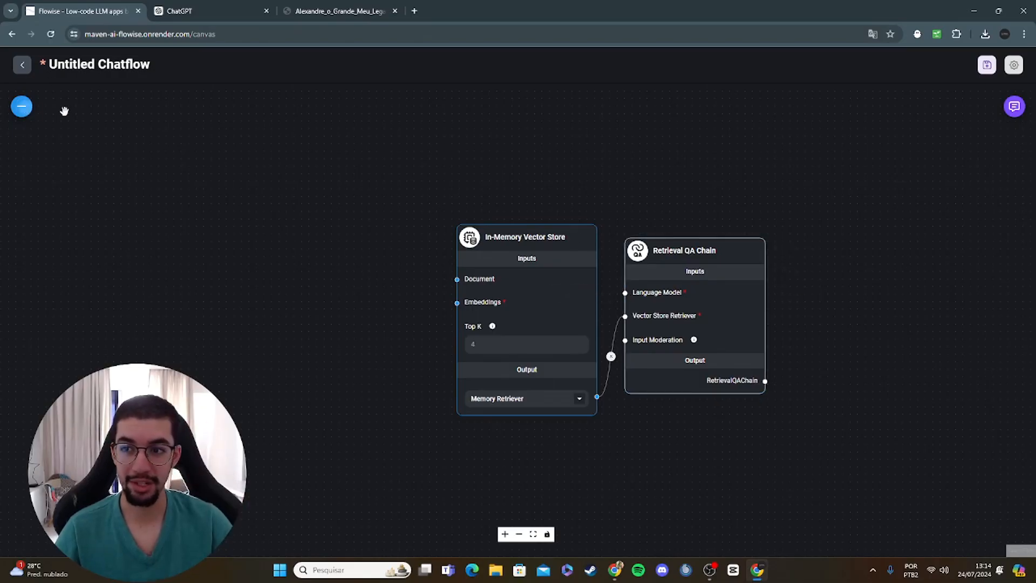
Step: Search the nodes for "chatopen", place a ChatOpenAI node and connect its output to the Language Model input of the Retrieval QA Chain
left_click(36, 106)
double_click(102, 158)
type("q")
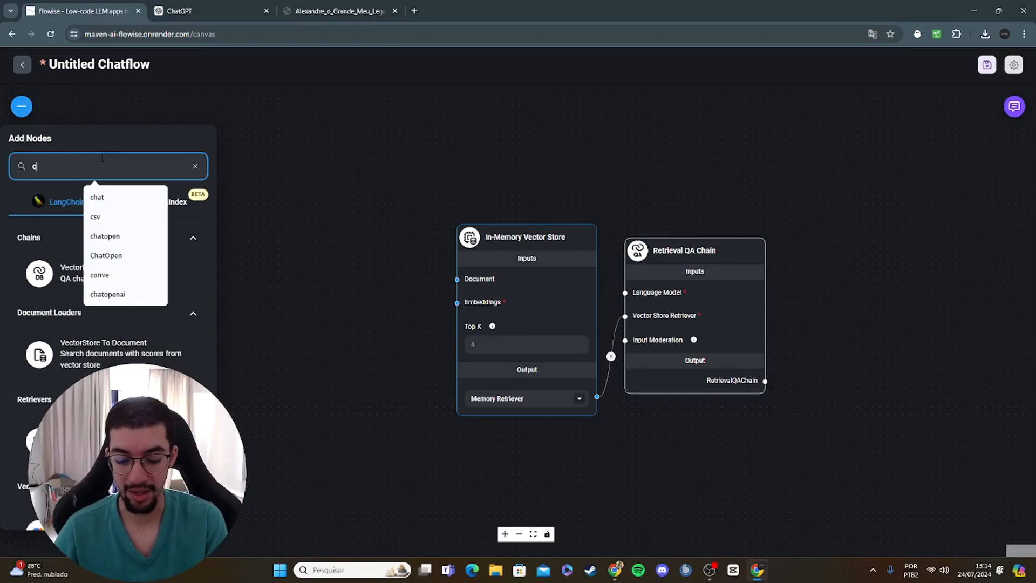
type("hatopen")
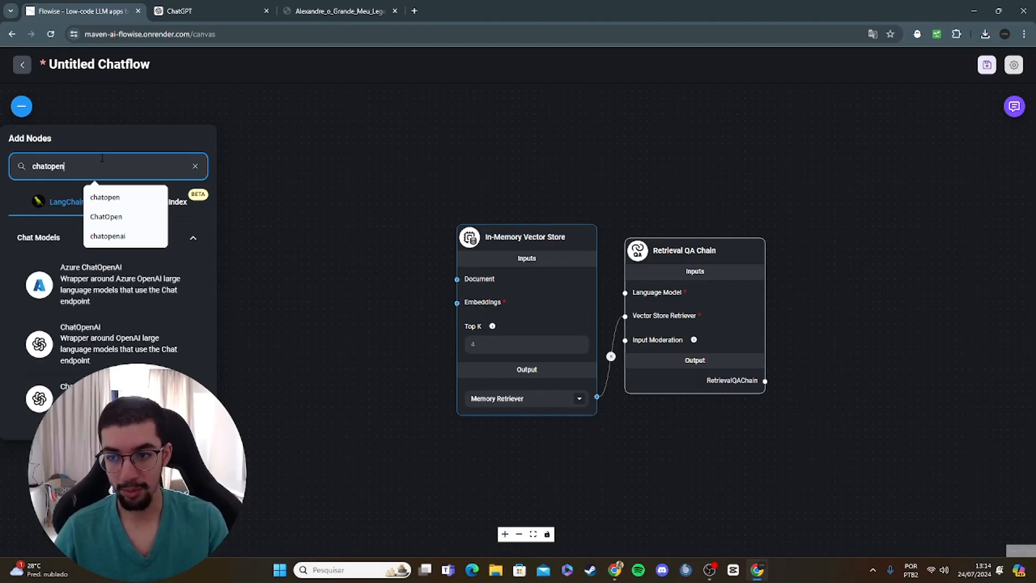
left_click_drag(130, 341, 325, 172)
left_click_drag(423, 461, 624, 293)
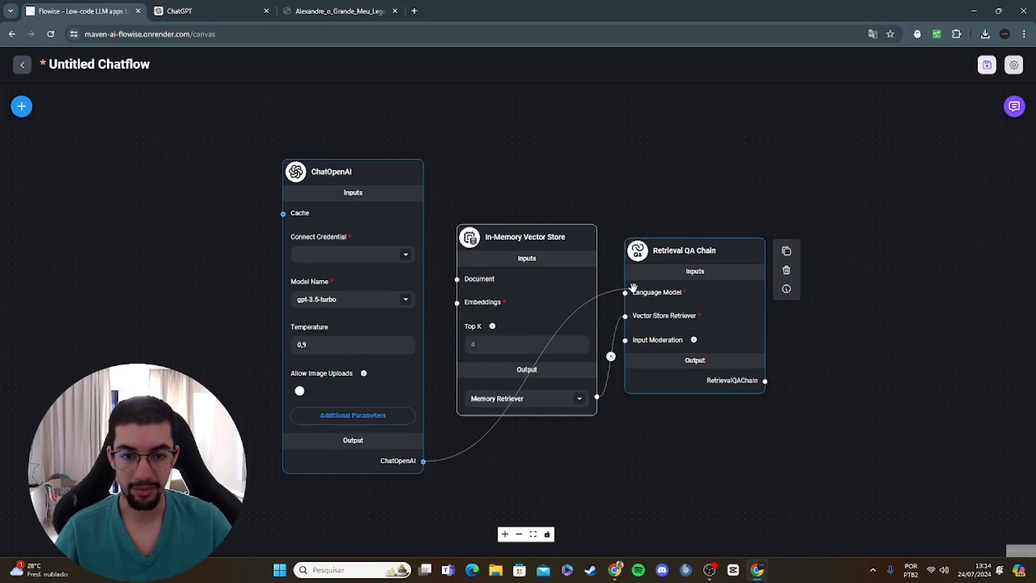
Step: Set the ChatOpenAI node's connected credential to Maven
left_click(405, 255)
left_click(342, 279)
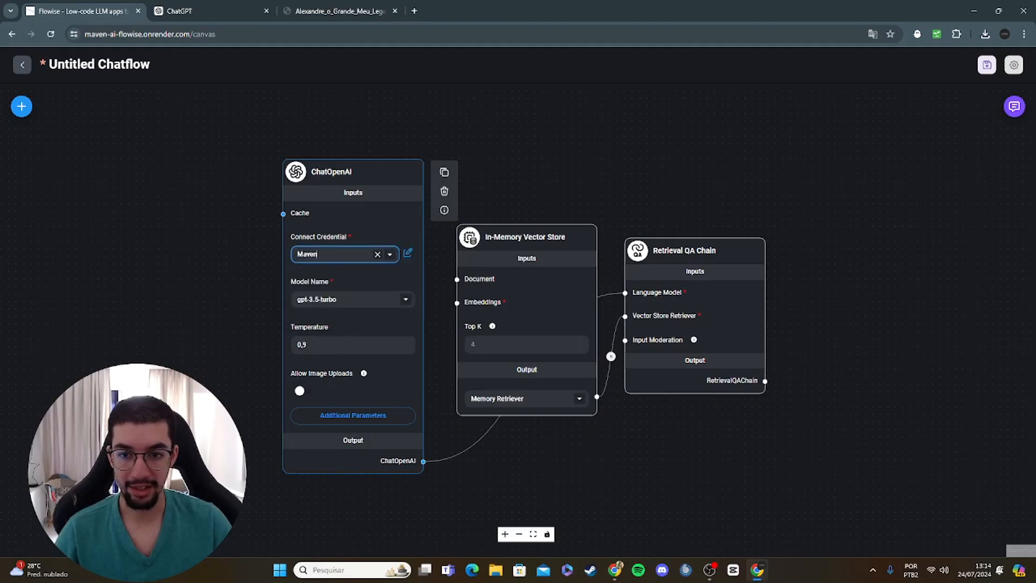
left_click(390, 257)
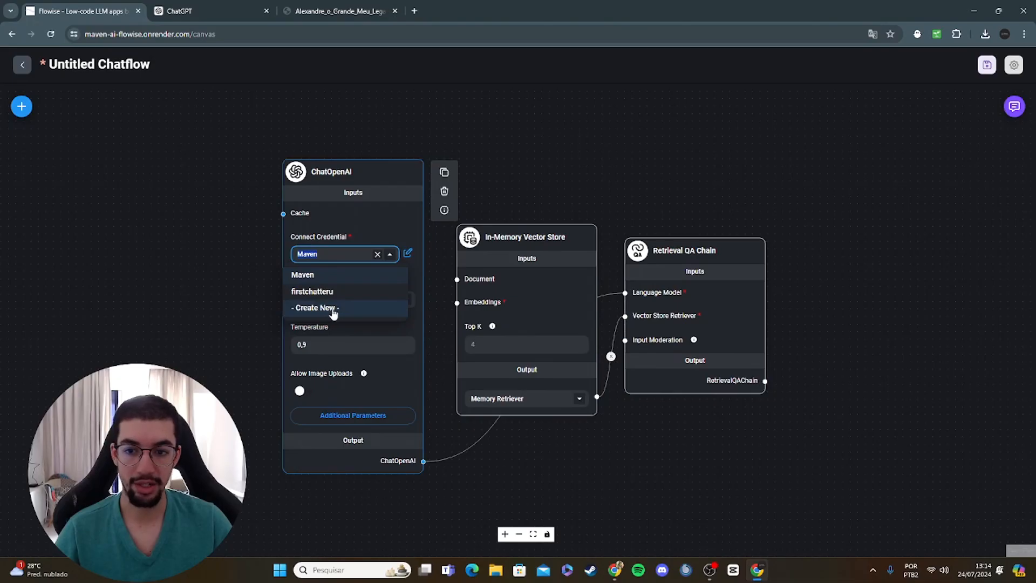
left_click(350, 273)
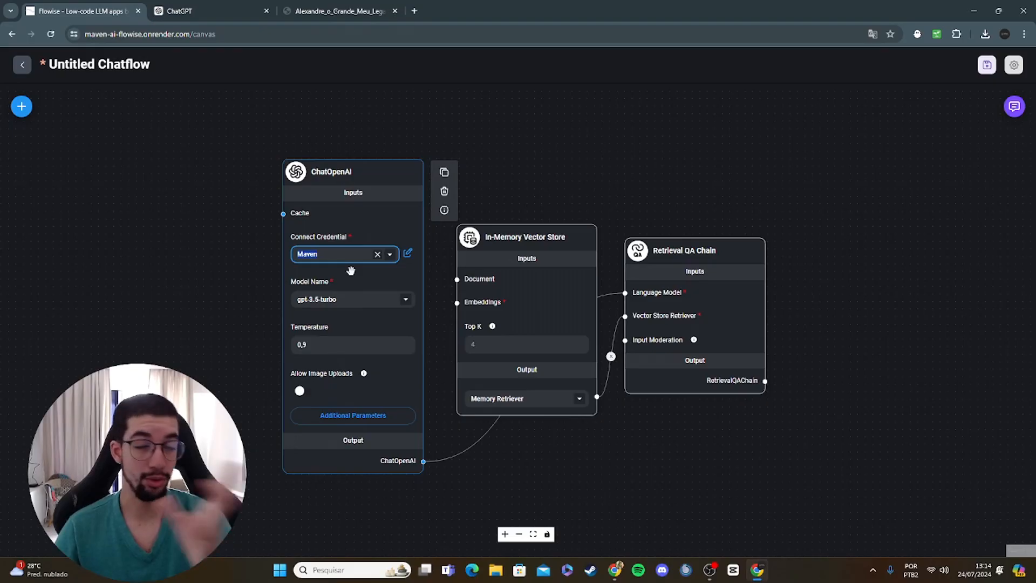
left_click(389, 231)
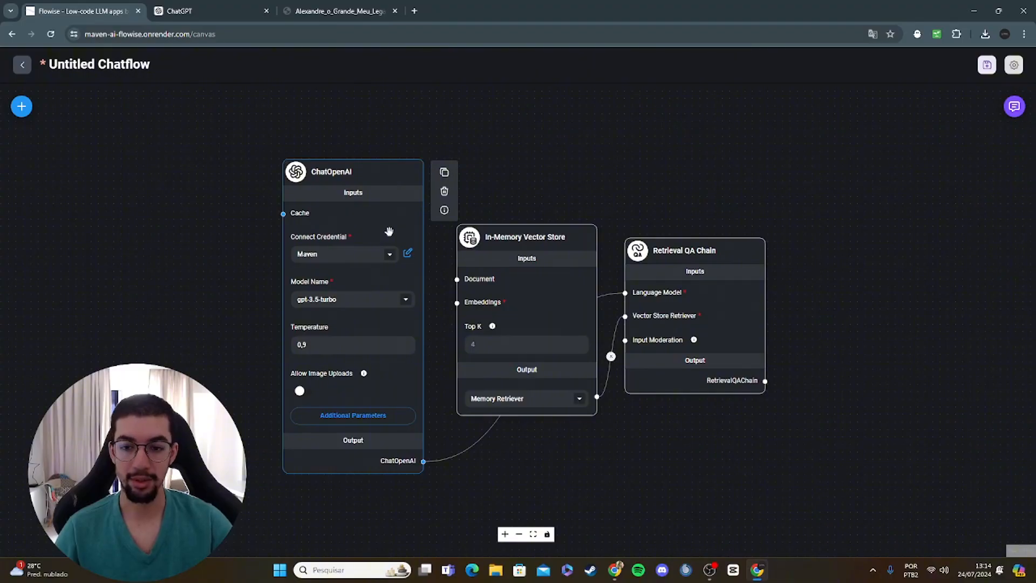
Step: Set the ChatOpenAI node's model name to gpt-4o-mini
left_click(408, 299)
scroll(376, 332, "up", 1)
left_click(335, 321)
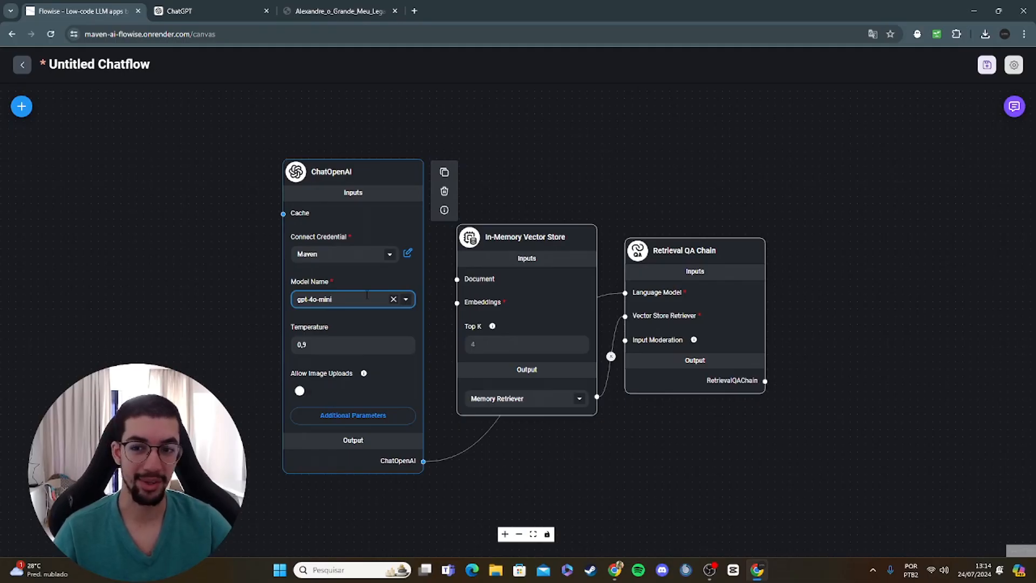
Step: Clear the previous node search and place an OpenAI Embeddings node from the Embeddings category beside ChatOpenAI, on its input side
scroll(497, 155, "up", 2)
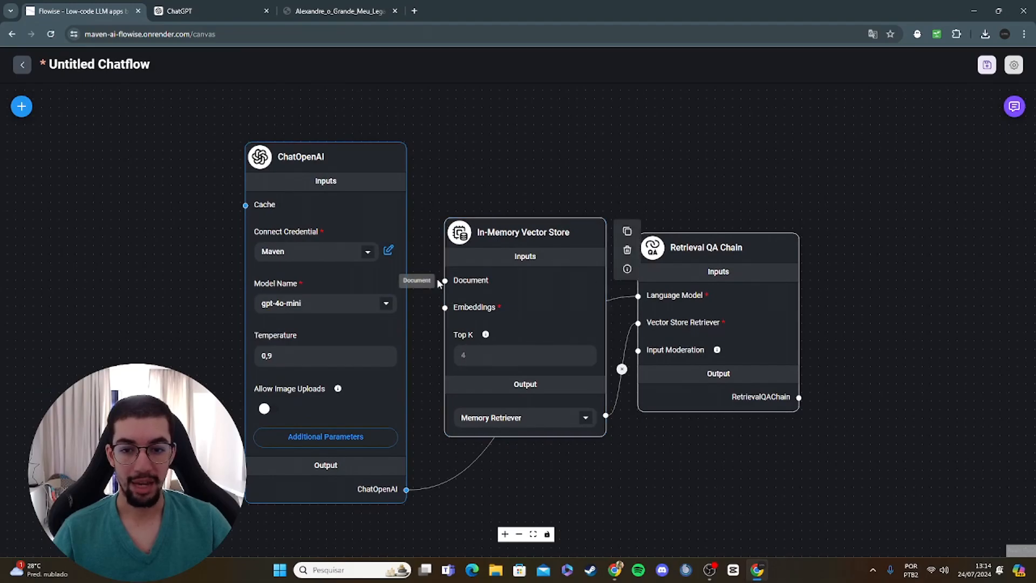
left_click(22, 106)
left_click(196, 167)
scroll(126, 356, "down", 1)
scroll(108, 351, "down", 2)
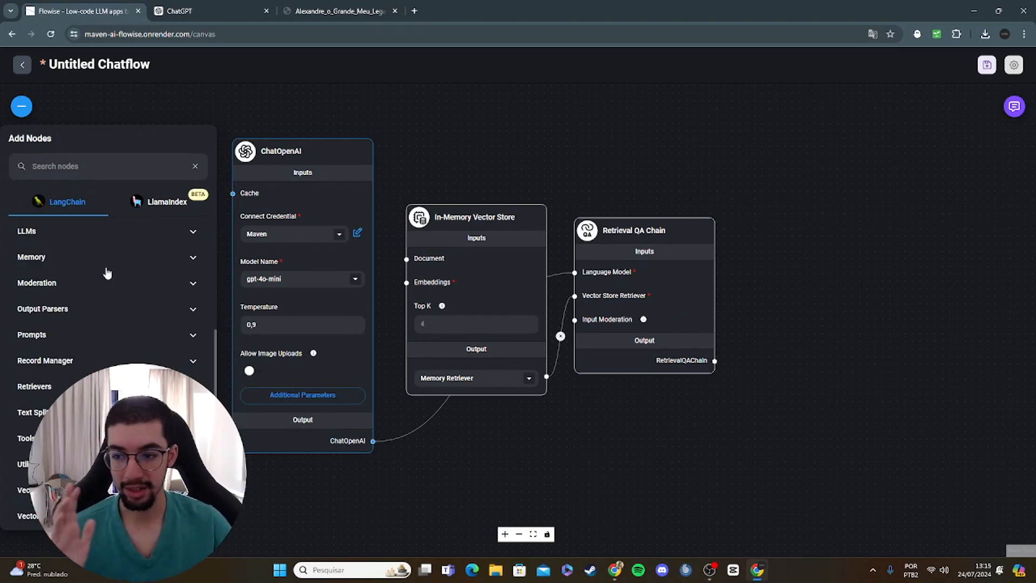
scroll(116, 356, "up", 3)
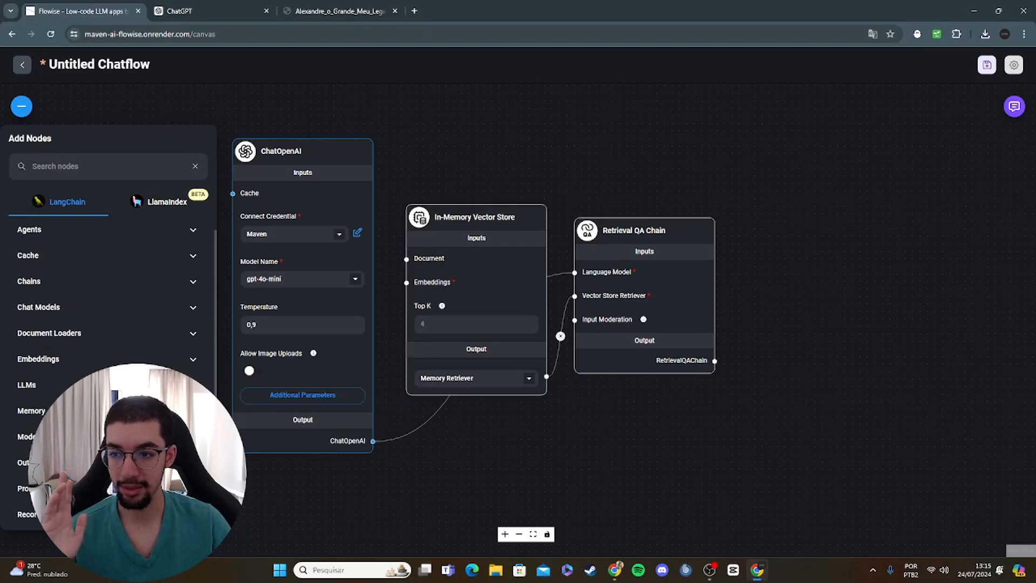
left_click(116, 359)
scroll(116, 359, "down", 8)
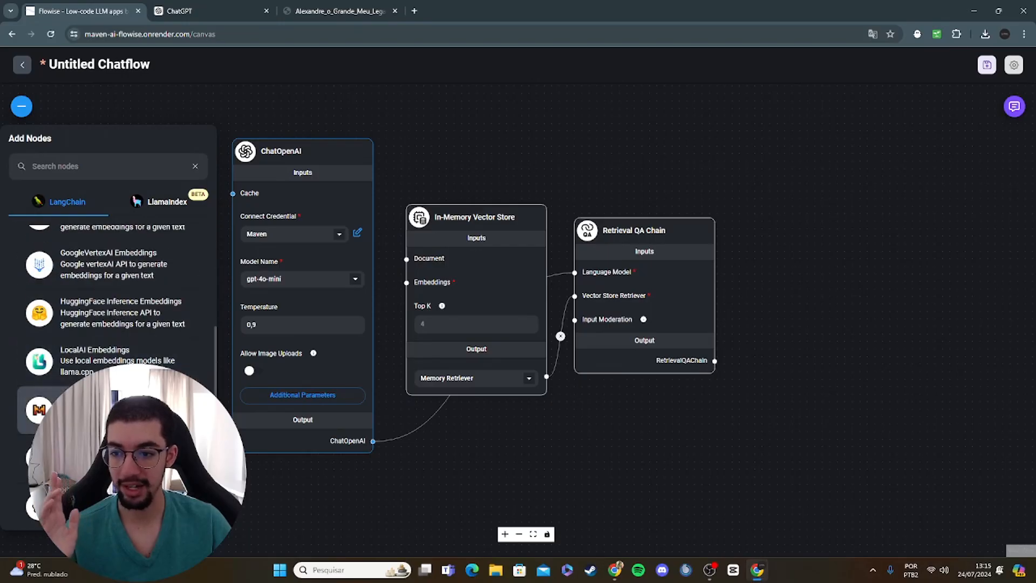
left_click_drag(114, 398, 114, 197)
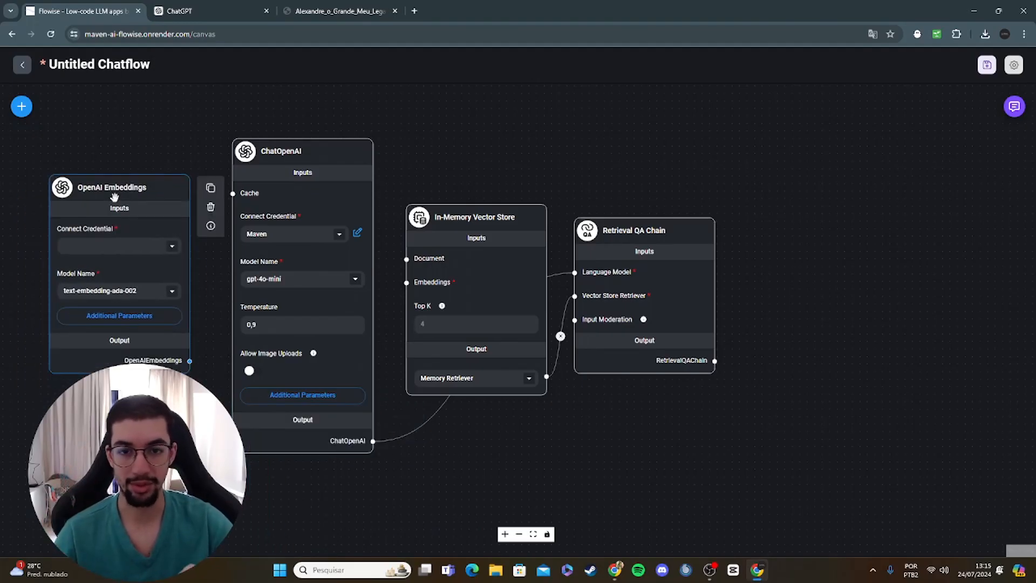
left_click_drag(506, 173, 637, 172)
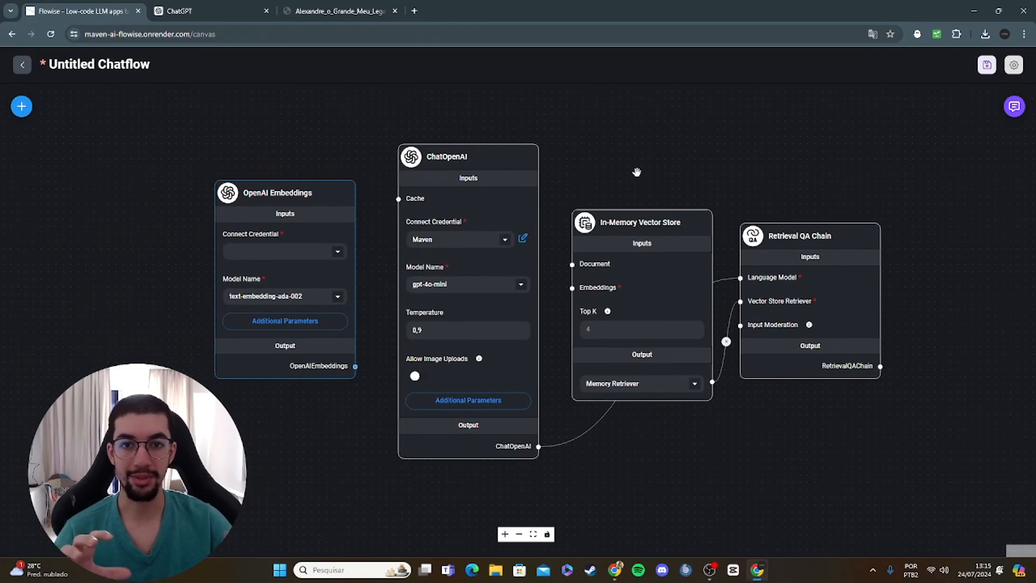
left_click(21, 106)
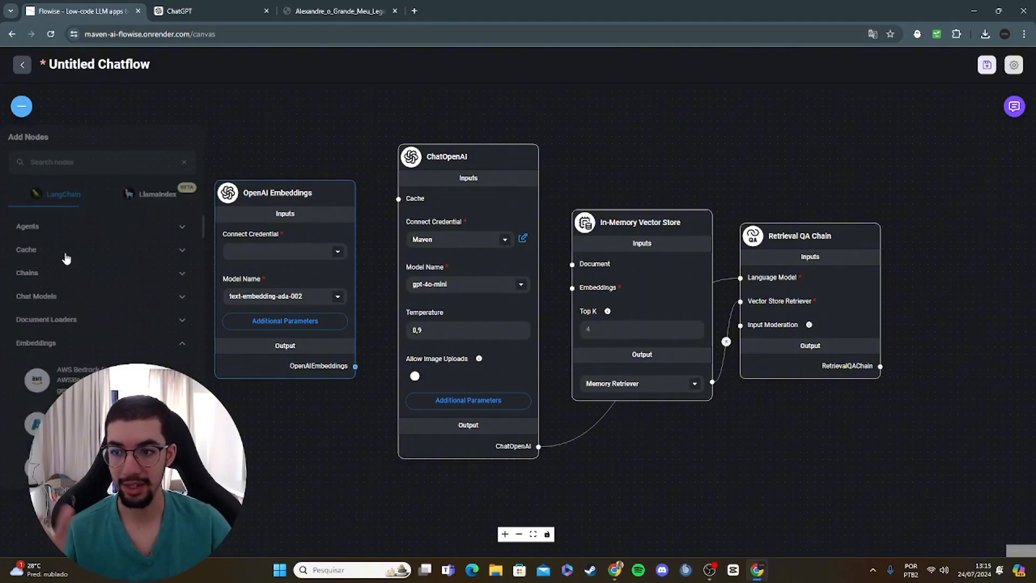
scroll(92, 308, "down", 4)
scroll(108, 310, "up", 3)
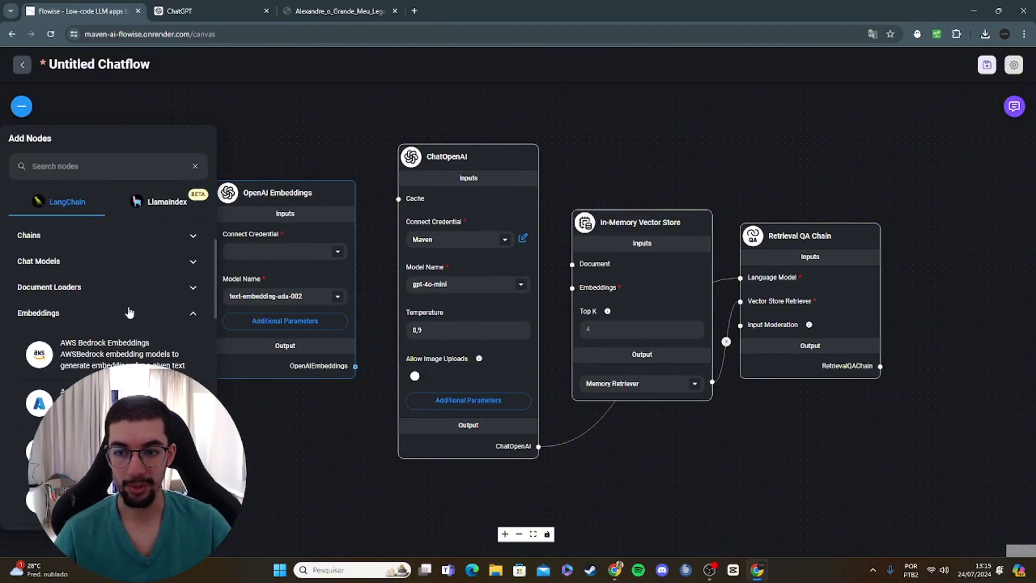
left_click(282, 117)
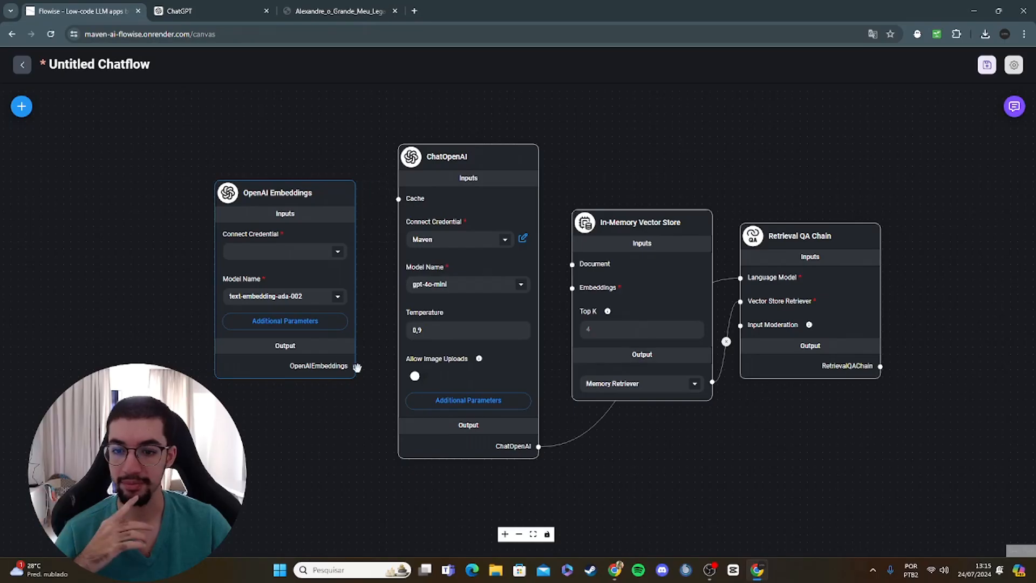
Step: Connect the OpenAI Embeddings output to the Embeddings input of the In-Memory Vector Store and set the embeddings node's credential to Maven
left_click_drag(355, 366, 572, 288)
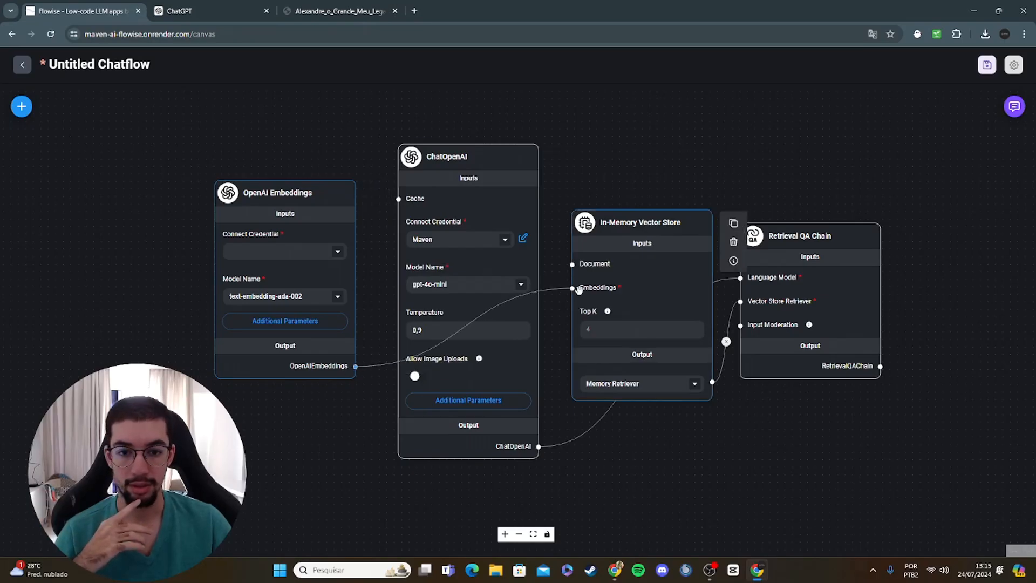
left_click(338, 251)
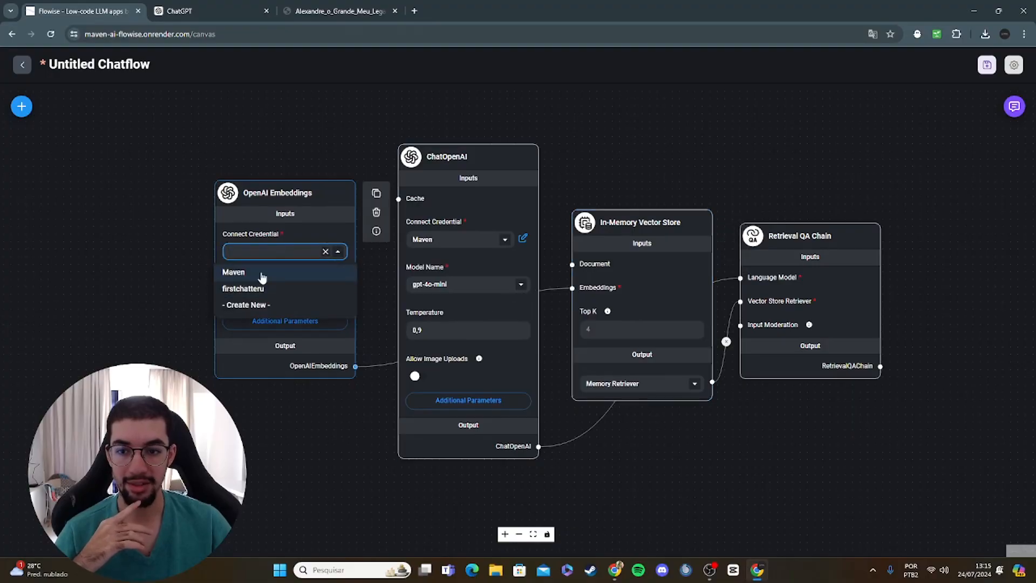
left_click(243, 279)
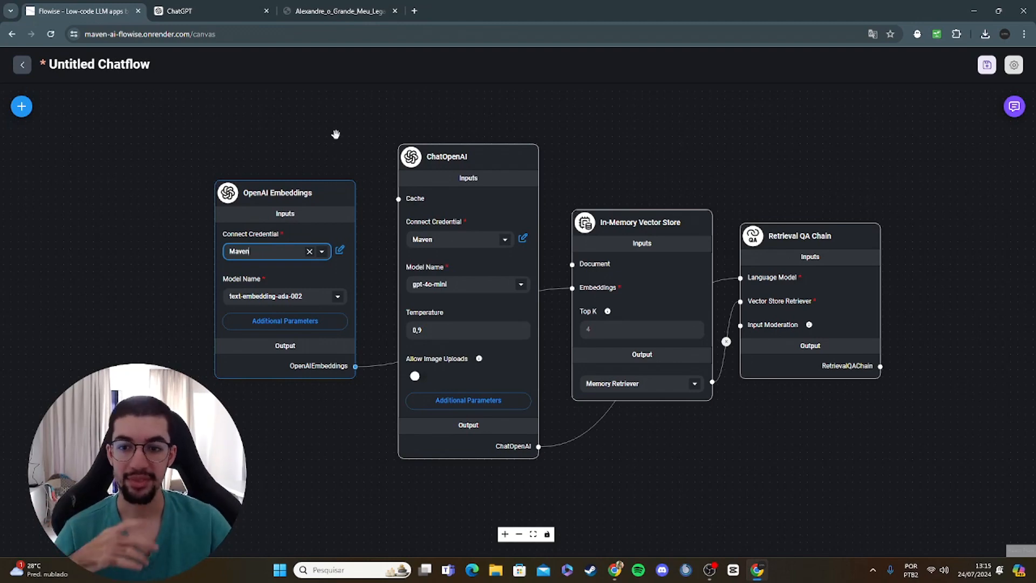
left_click_drag(336, 134, 368, 140)
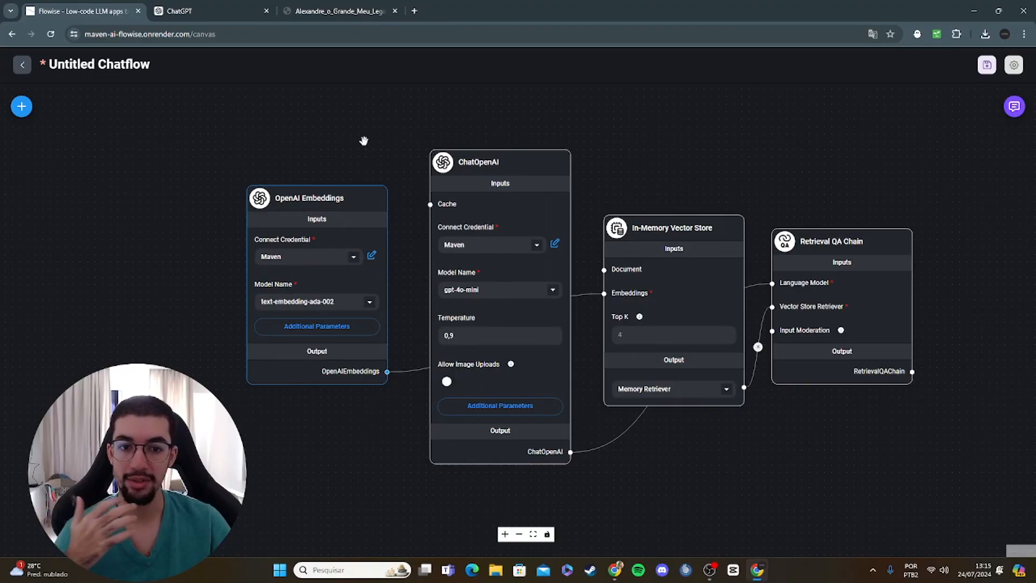
scroll(365, 140, "down", 3)
mouse_move(311, 195)
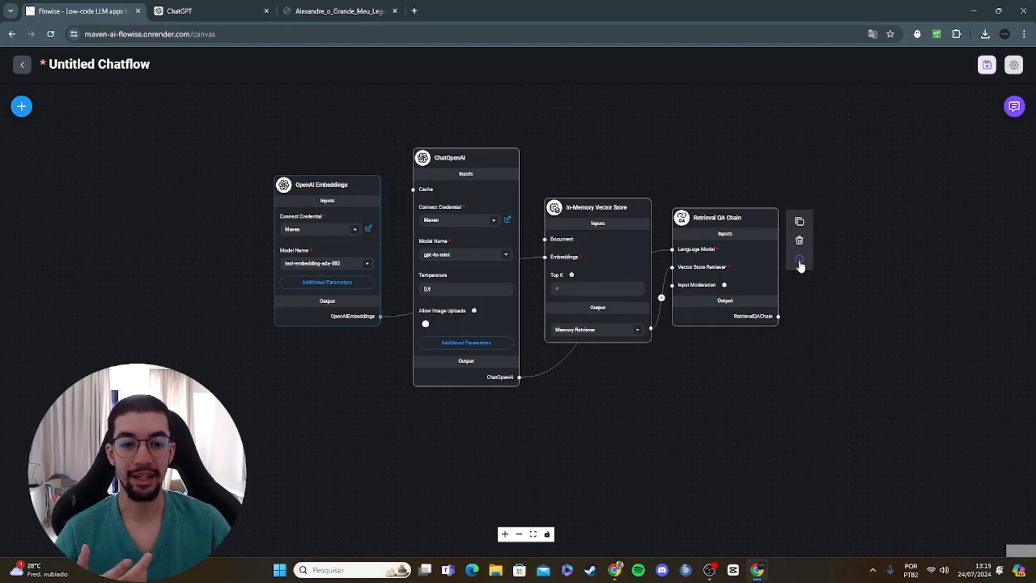
scroll(912, 259, "up", 2)
left_click_drag(654, 426, 800, 465)
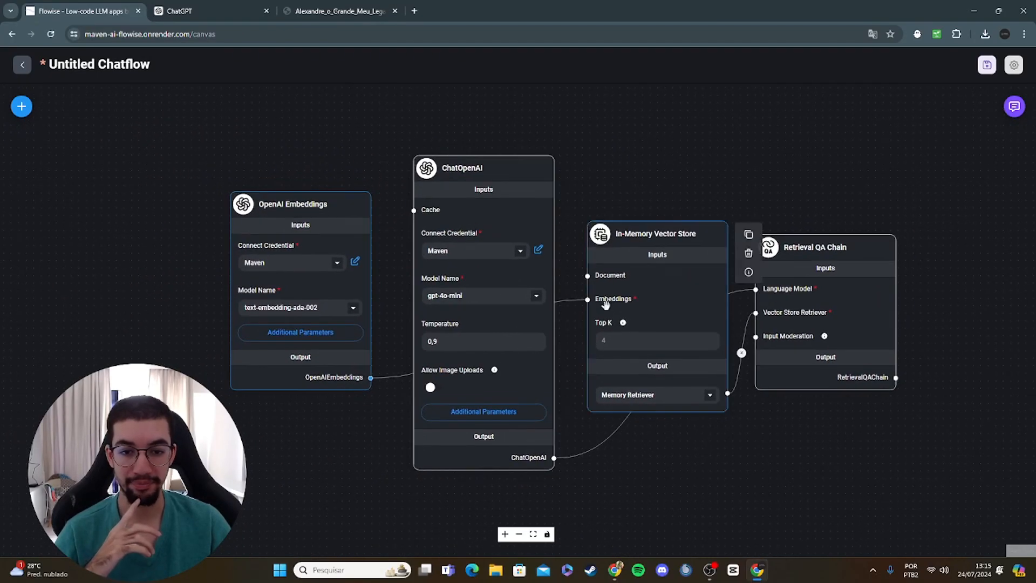
Step: Add a Pdf File node beside OpenAI Embeddings and connect its Document output to the Document input of the In-Memory Vector Store
left_click(22, 106)
left_click(124, 166)
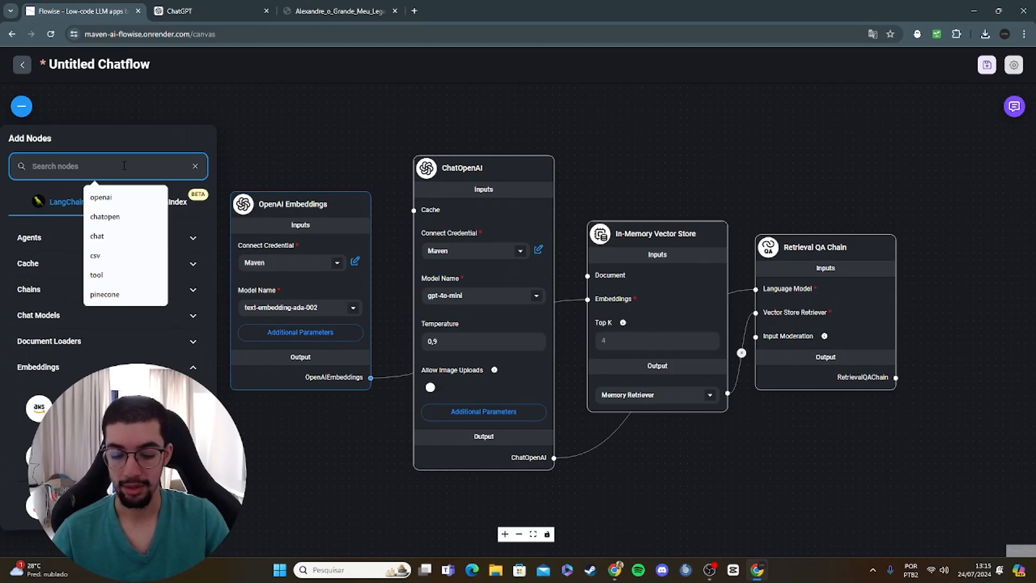
type("pdfl")
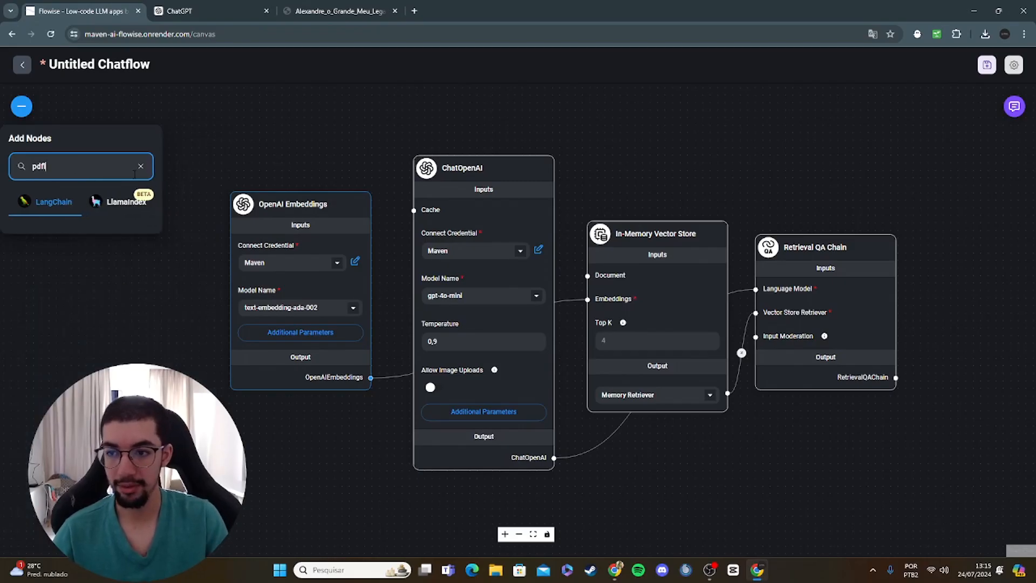
left_click_drag(62, 283, 100, 197)
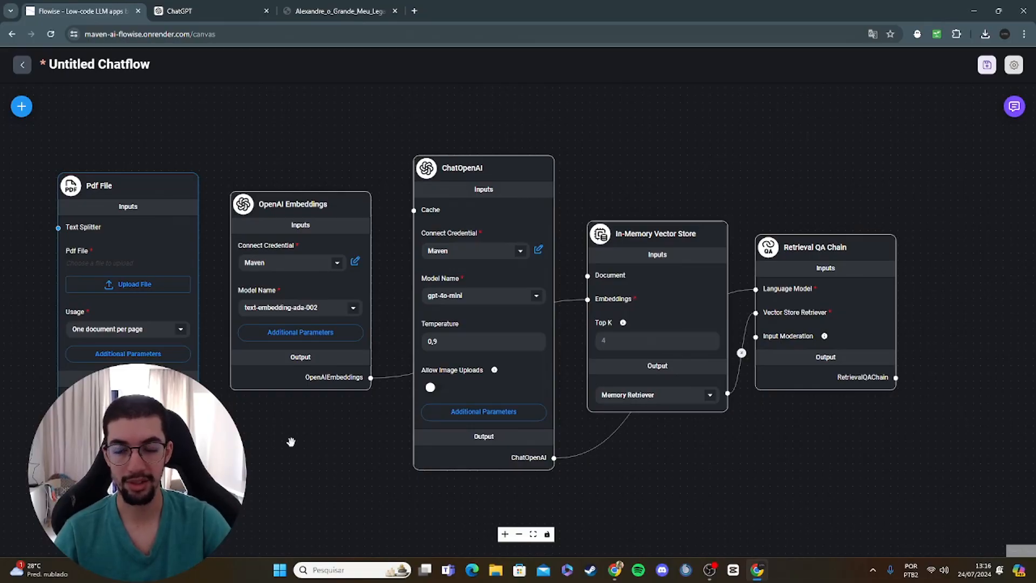
left_click_drag(282, 480, 367, 481)
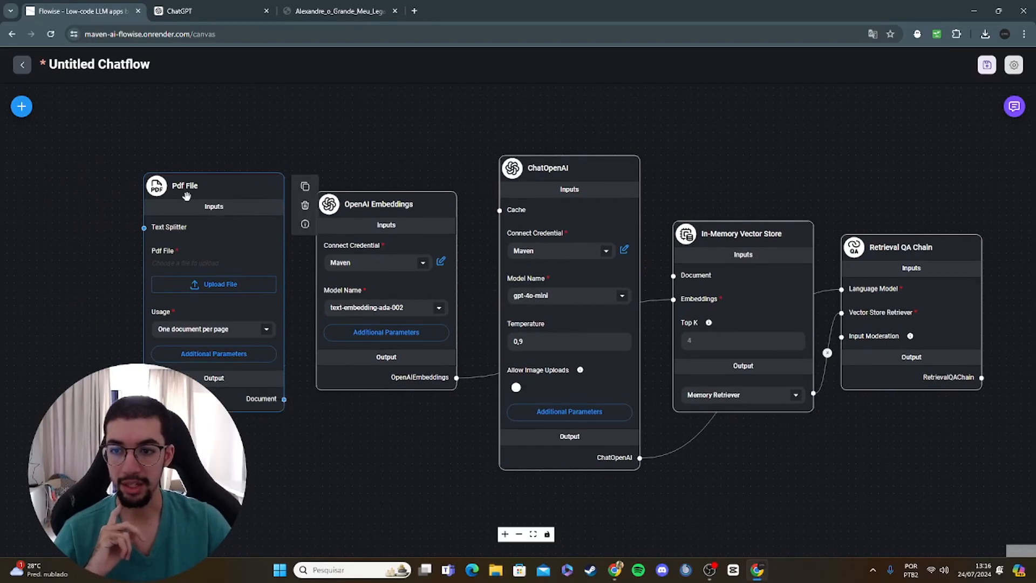
left_click_drag(283, 399, 675, 277)
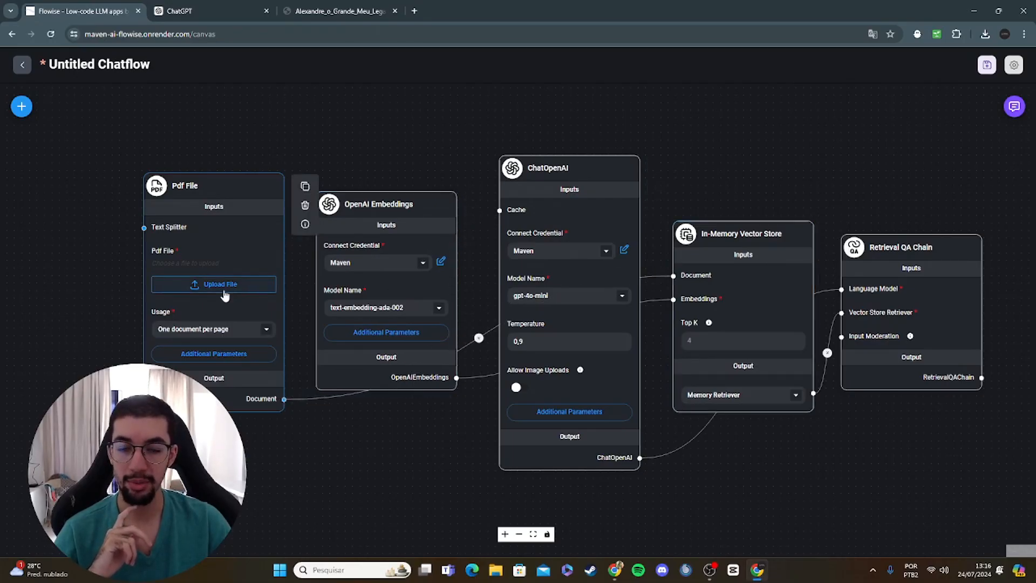
Step: Upload Alexandre_o_Grande_Meu_Legado from the Downloads folder into the Pdf File node
left_click(224, 295)
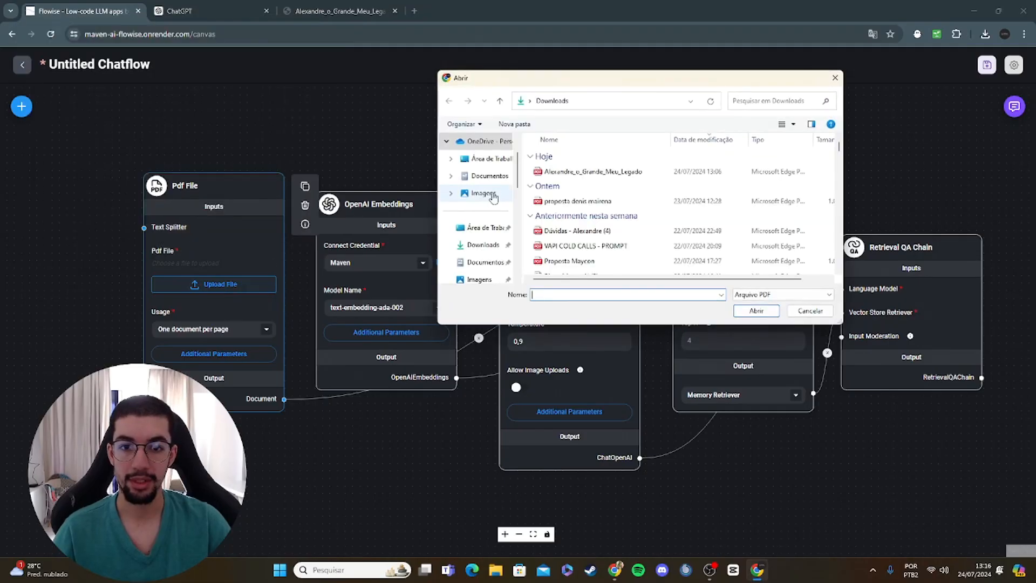
left_click(593, 172)
left_click(748, 314)
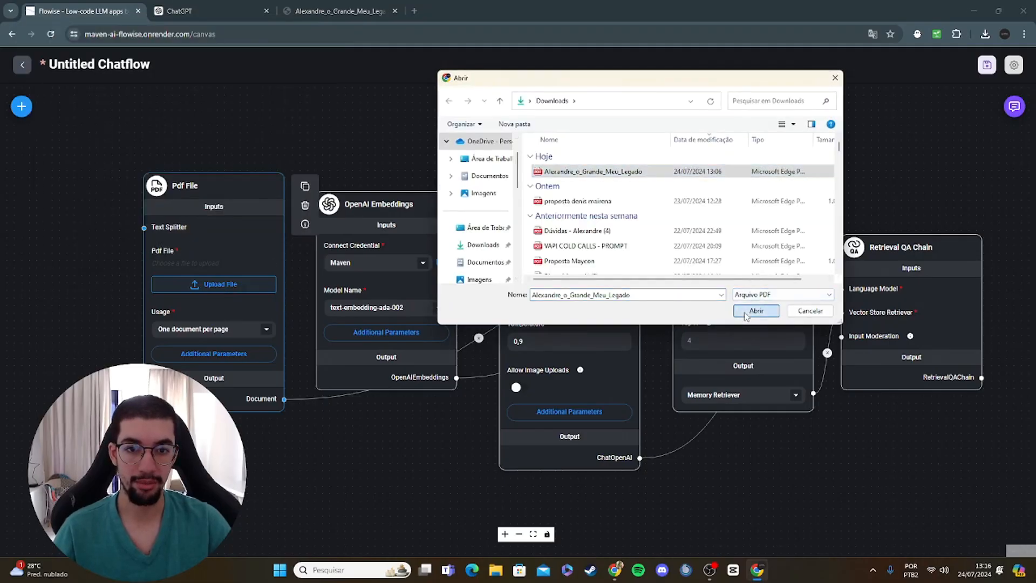
Step: Search the nodes for "recur", place a Recursive Character Text Splitter and connect its output to the Text Splitter input of the Pdf File node
scroll(245, 134, "up", 1)
left_click_drag(246, 135, 449, 155)
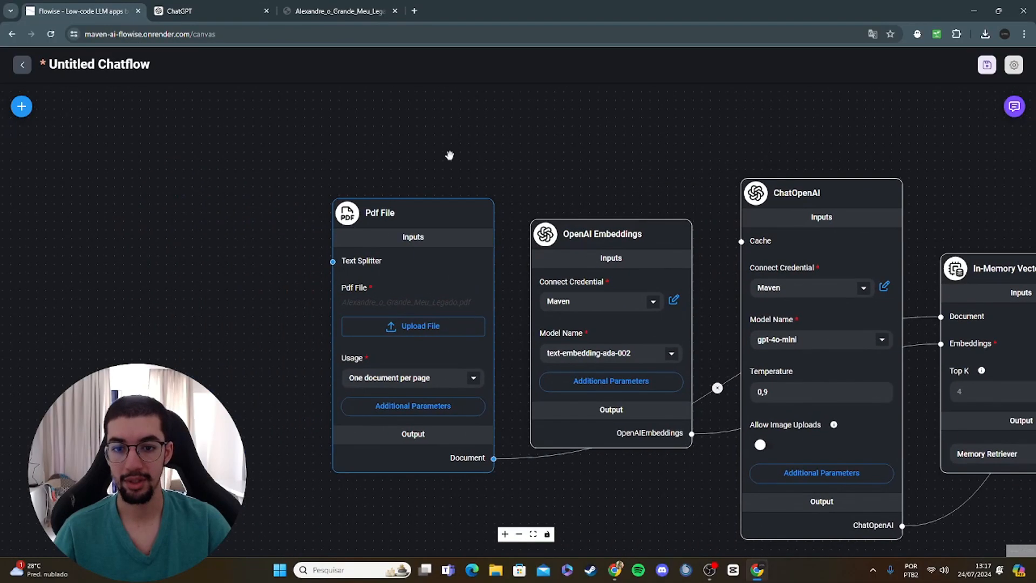
left_click(25, 110)
left_click(100, 166)
left_click(147, 167)
left_click(97, 166)
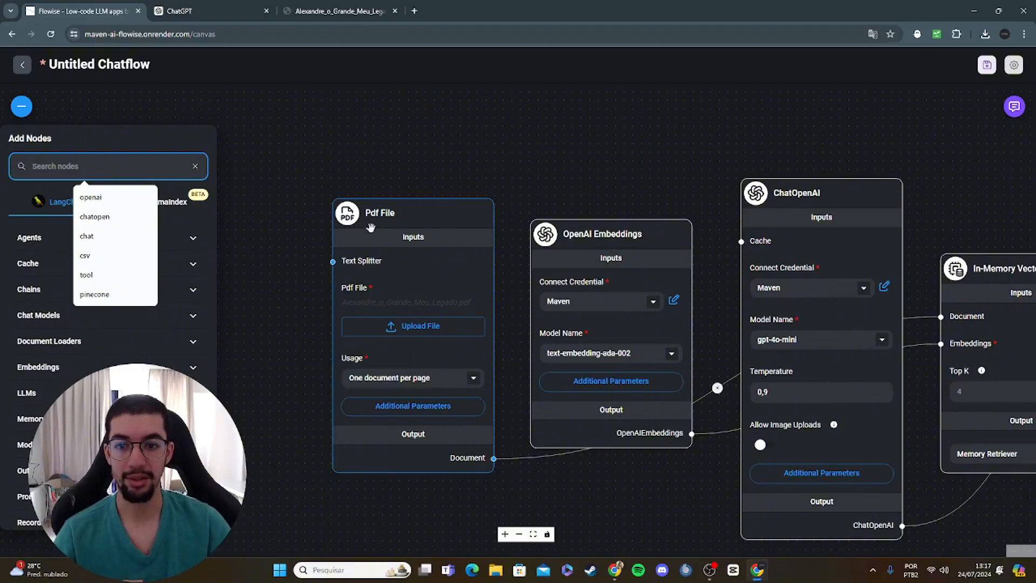
mouse_move(390, 228)
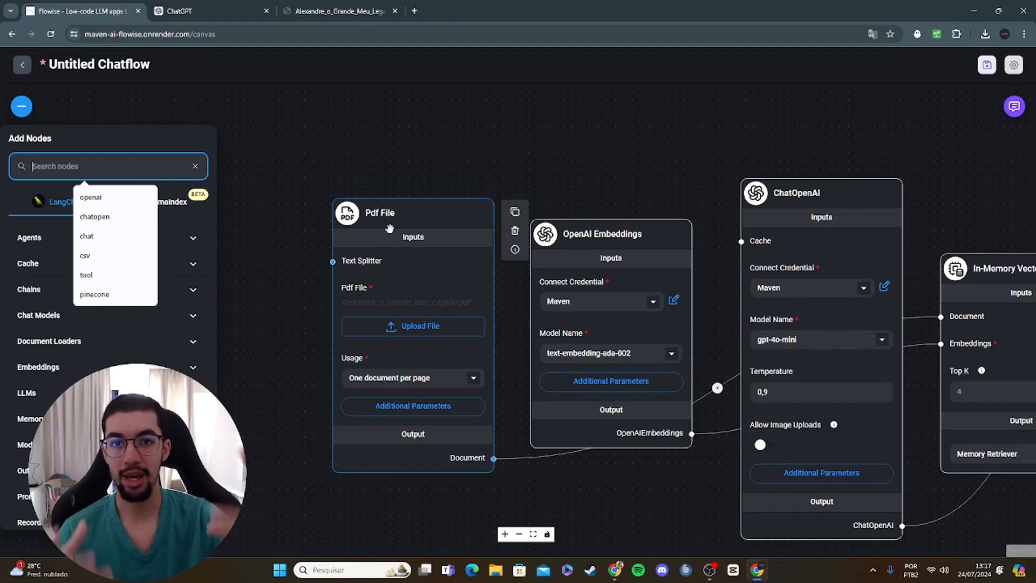
type("recur")
left_click_drag(135, 261, 187, 234)
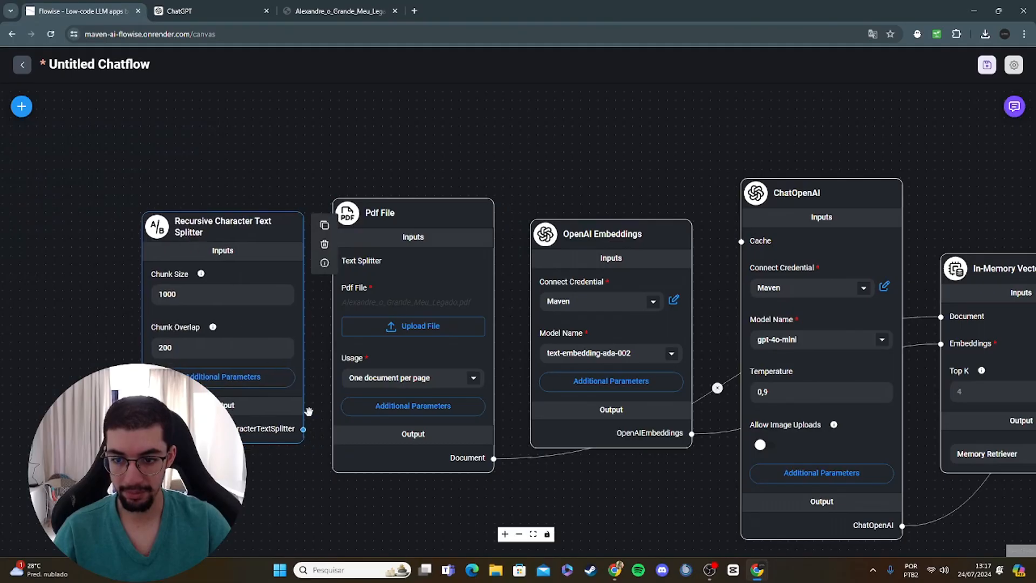
left_click_drag(303, 429, 331, 264)
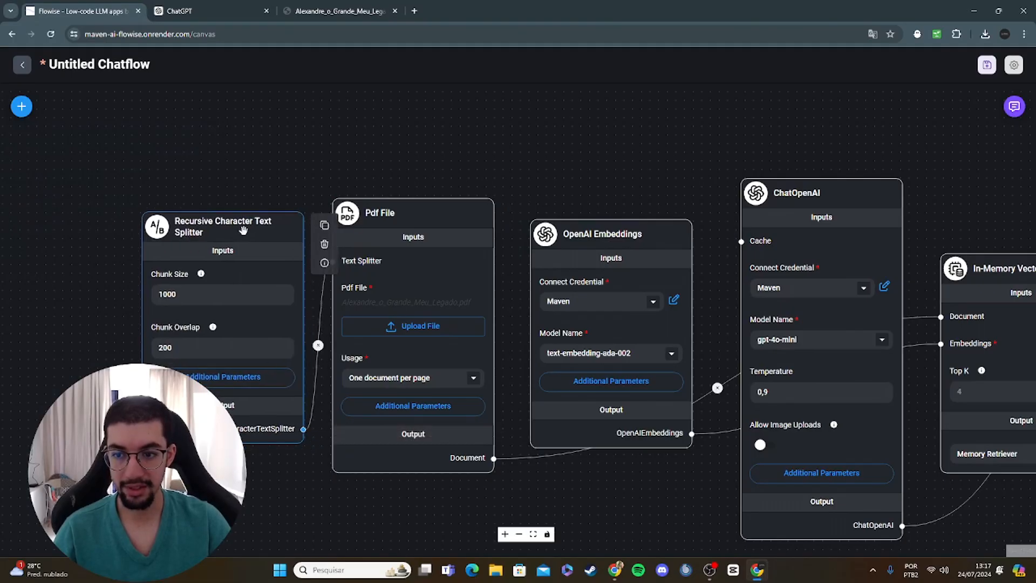
Step: Move the Recursive Character Text Splitter node slightly further away from the Pdf File node
left_click_drag(247, 235, 228, 221)
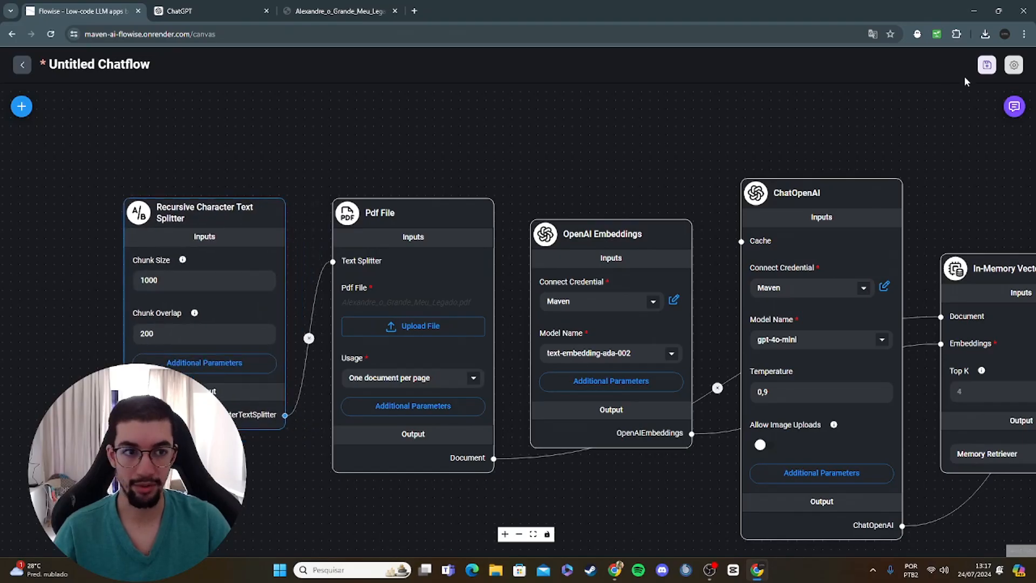
left_click(187, 280)
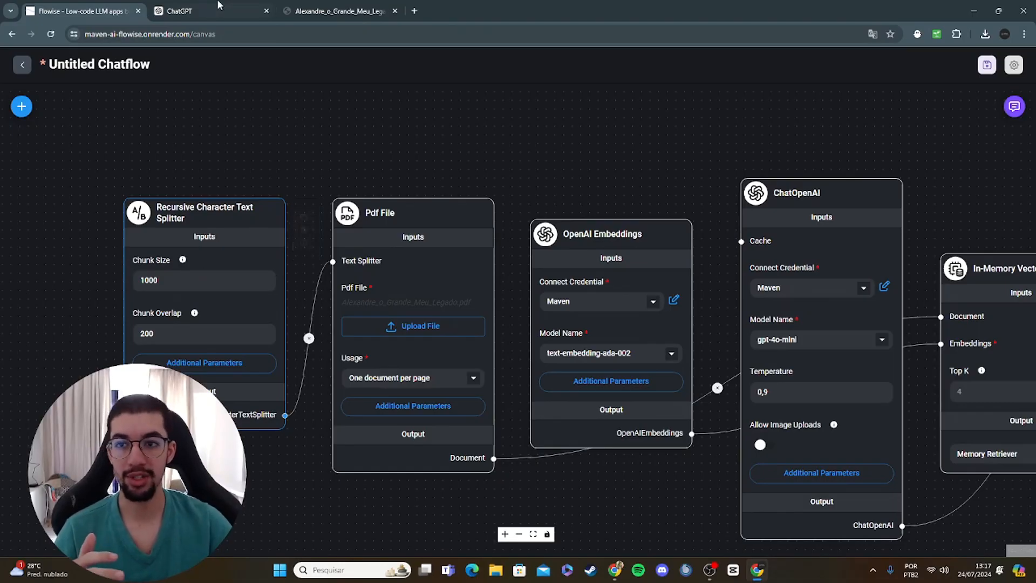
left_click(198, 7)
left_click(99, 7)
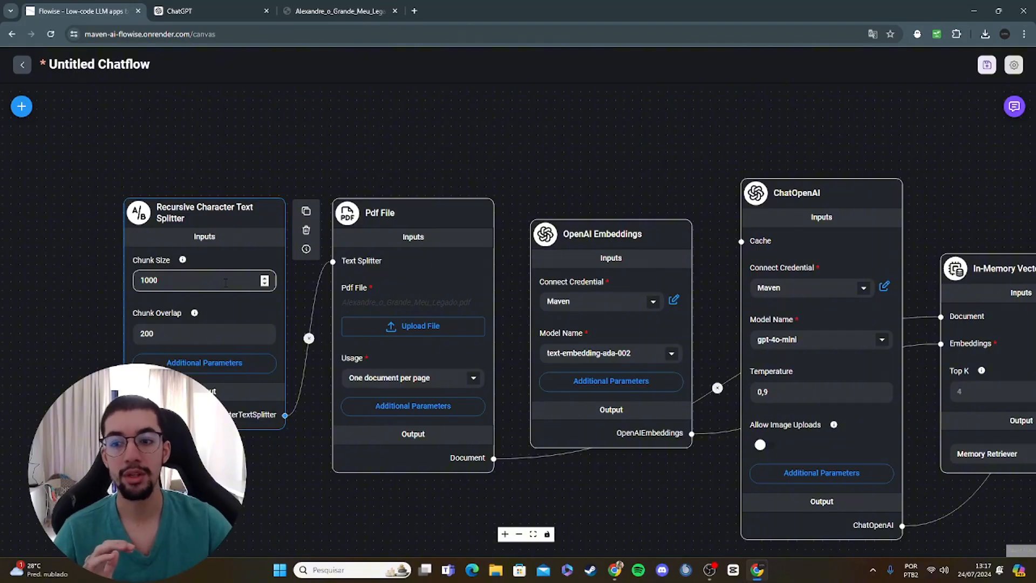
mouse_move(194, 313)
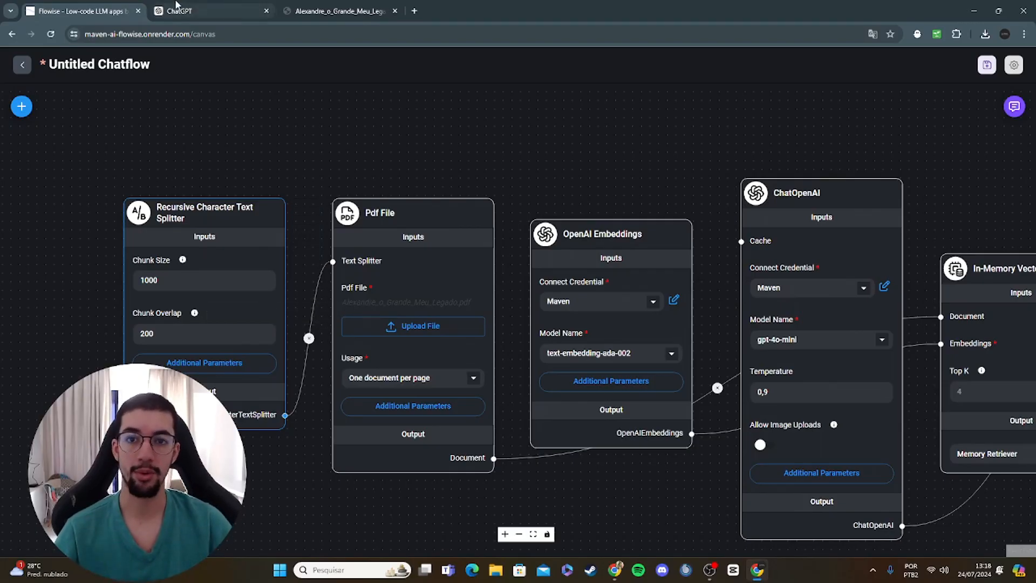
left_click(207, 5)
left_click(117, 11)
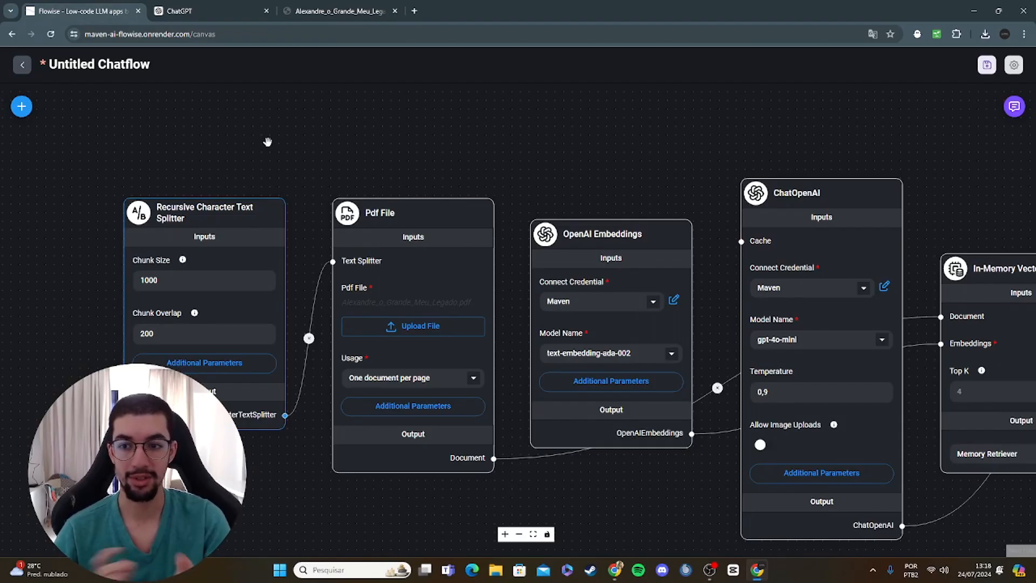
Step: Save the new chatflow under the name "CLONE IA - ALEXANDRE O GRANDE"
left_click_drag(291, 136, 453, 177)
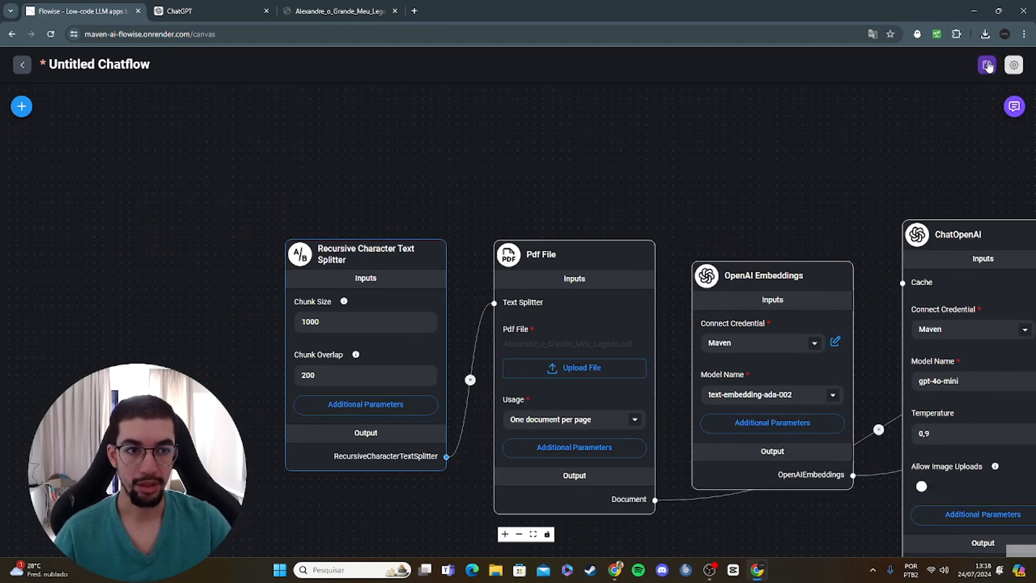
left_click_drag(902, 116, 630, 101)
scroll(630, 102, "down", 1)
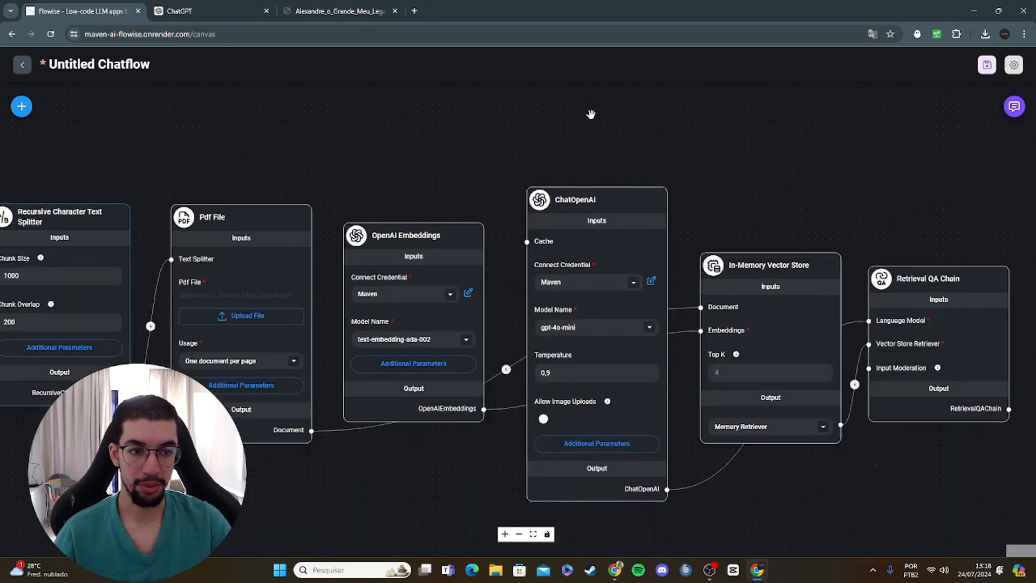
left_click(987, 65)
left_click(465, 302)
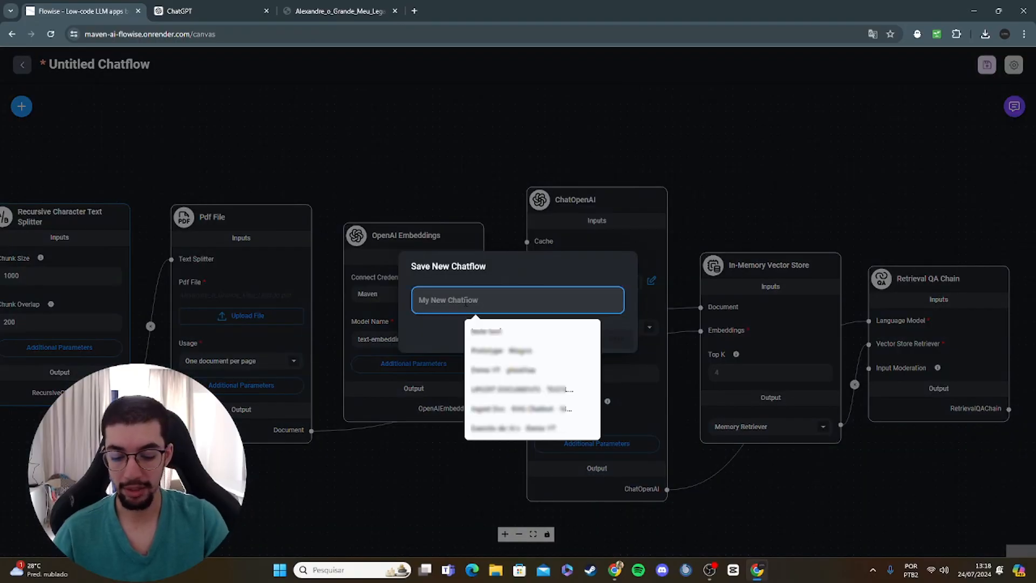
type("CLONE")
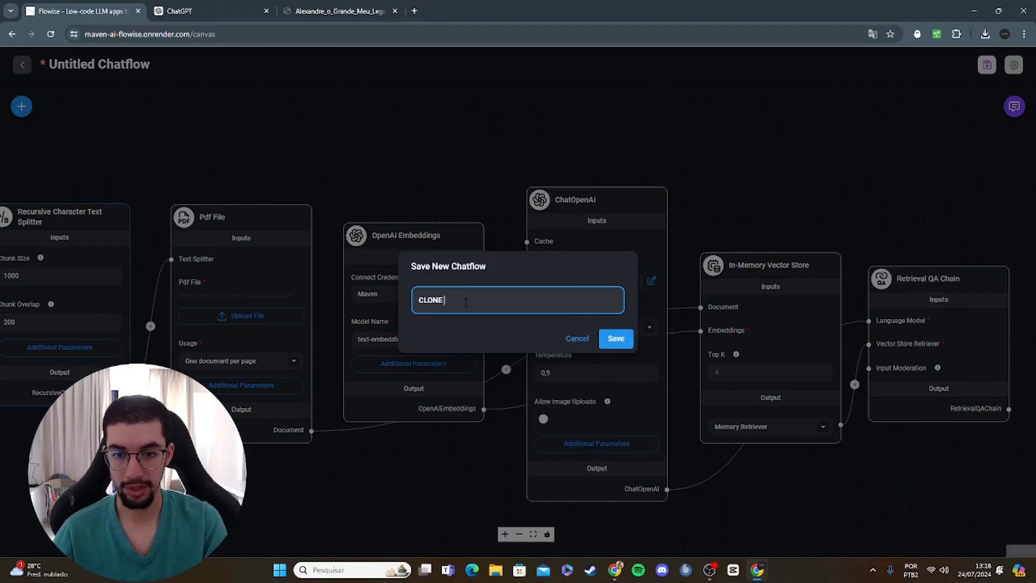
type(" IA - ALEXANDRE O GRANDE")
left_click(616, 338)
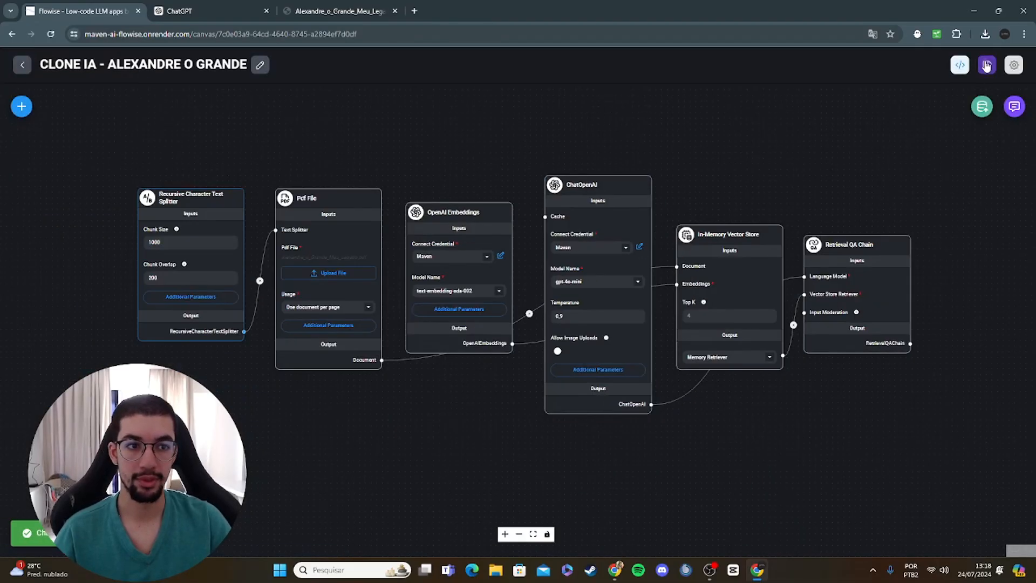
Step: Upsert the PDF content into the In-Memory Vector Store and read through the added documents in the upsert record
left_click(981, 107)
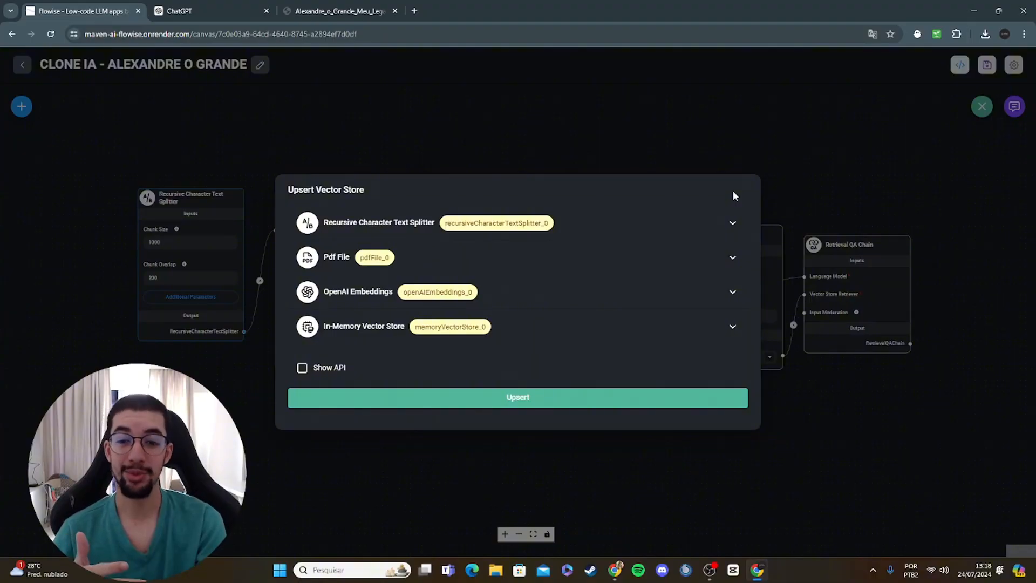
left_click(552, 398)
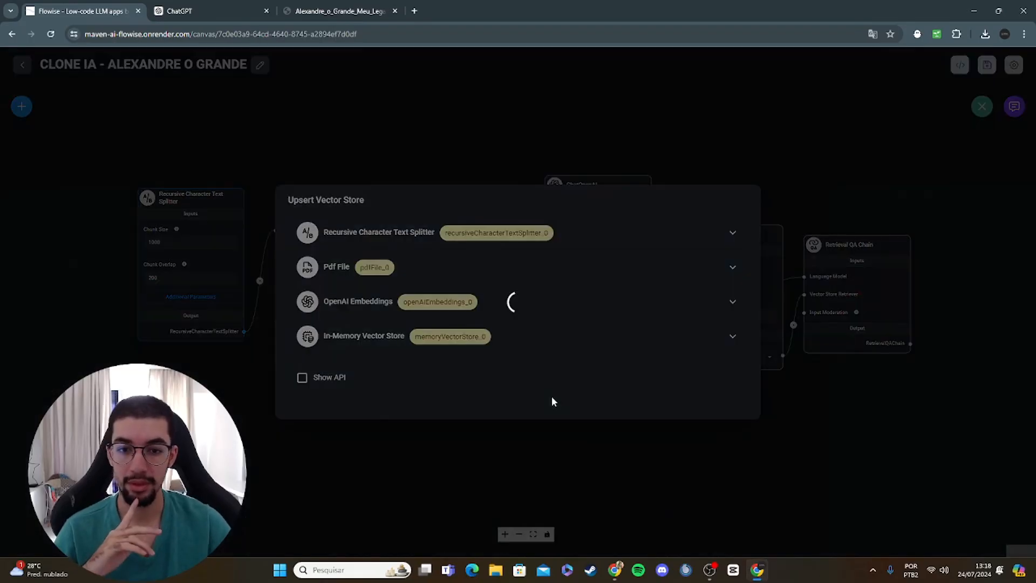
scroll(536, 290, "down", 6)
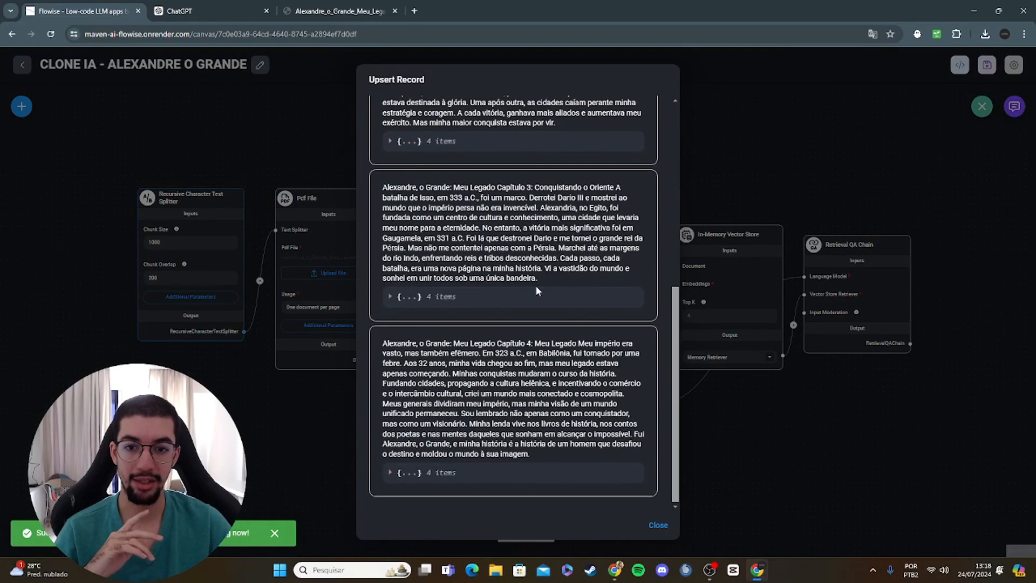
scroll(536, 291, "up", 5)
scroll(536, 290, "up", 1)
scroll(536, 286, "down", 6)
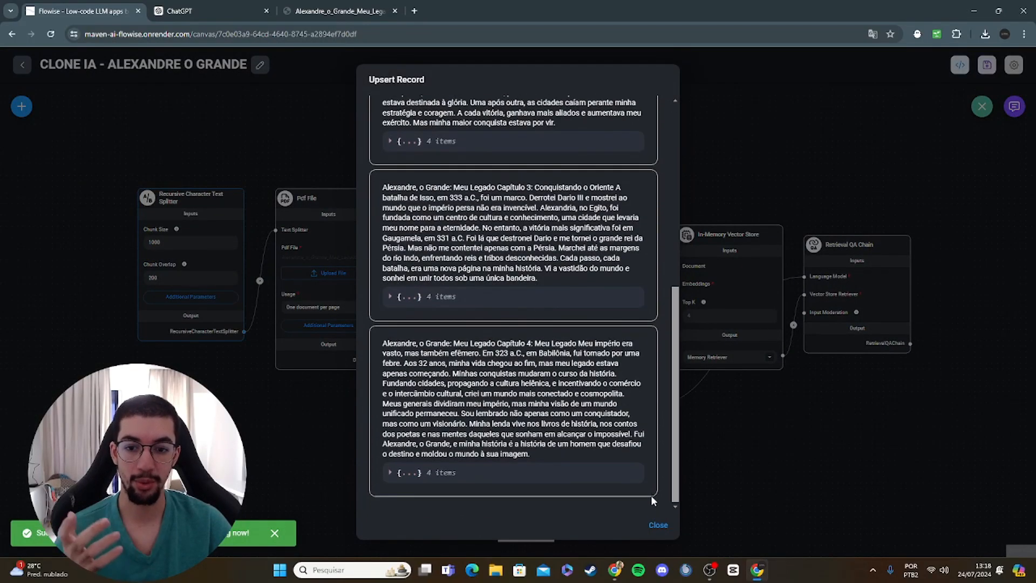
Step: Compare the upserted chunks with the pages of the Alexandre_o_Grande_Meu_Legado PDF, and close the upsert record
left_click(348, 9)
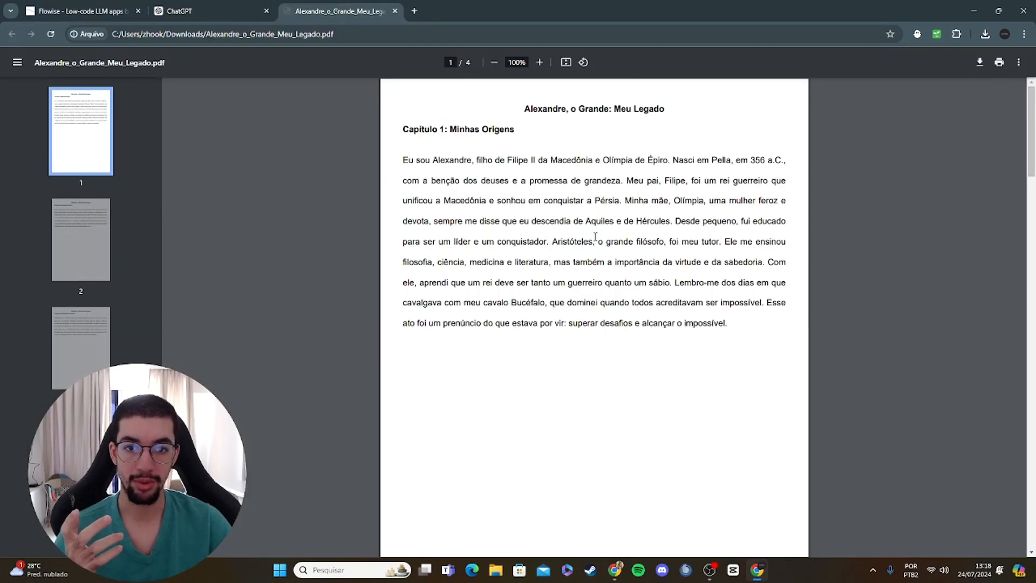
scroll(595, 238, "down", 15)
left_click(69, 9)
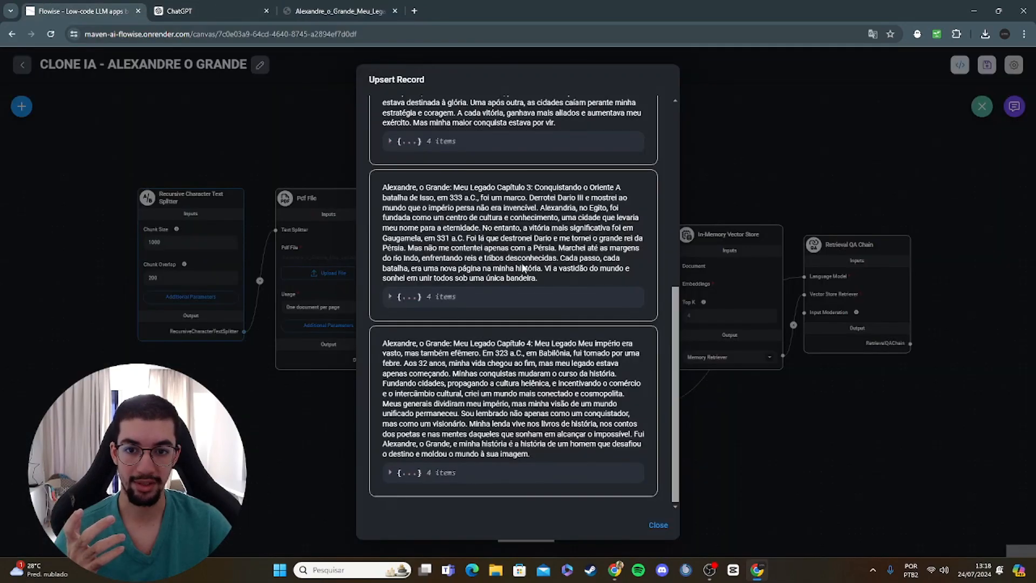
left_click(658, 522)
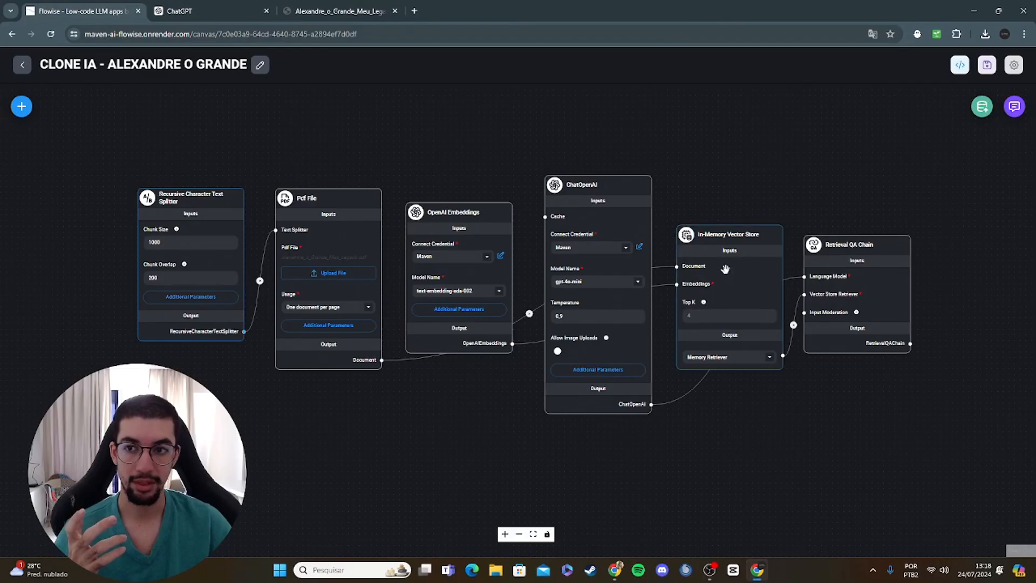
Step: Run the vector store upsert a second time, look over its record and close it
left_click(982, 107)
left_click(575, 397)
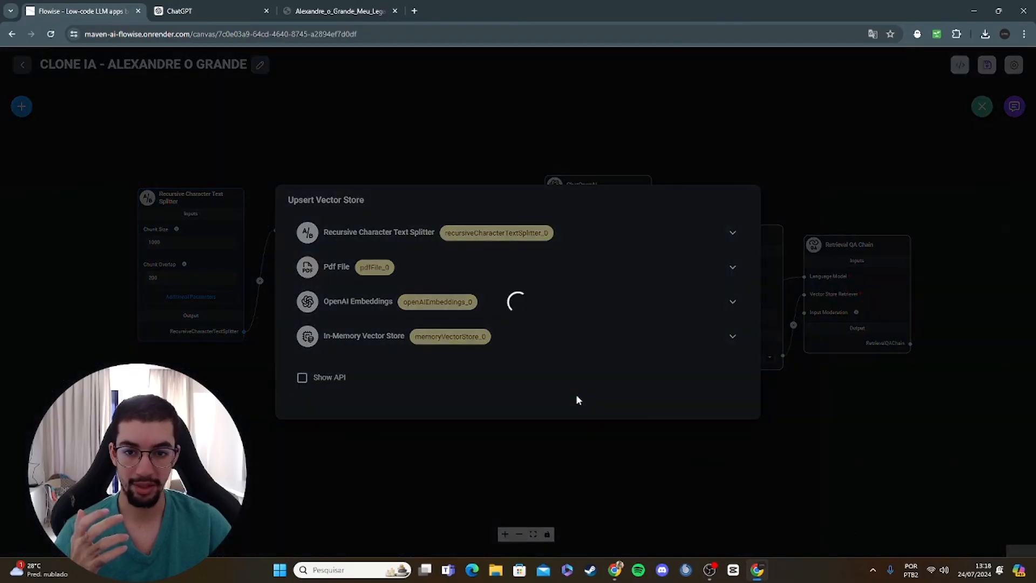
scroll(616, 438, "down", 1)
scroll(617, 438, "down", 3)
scroll(616, 438, "up", 4)
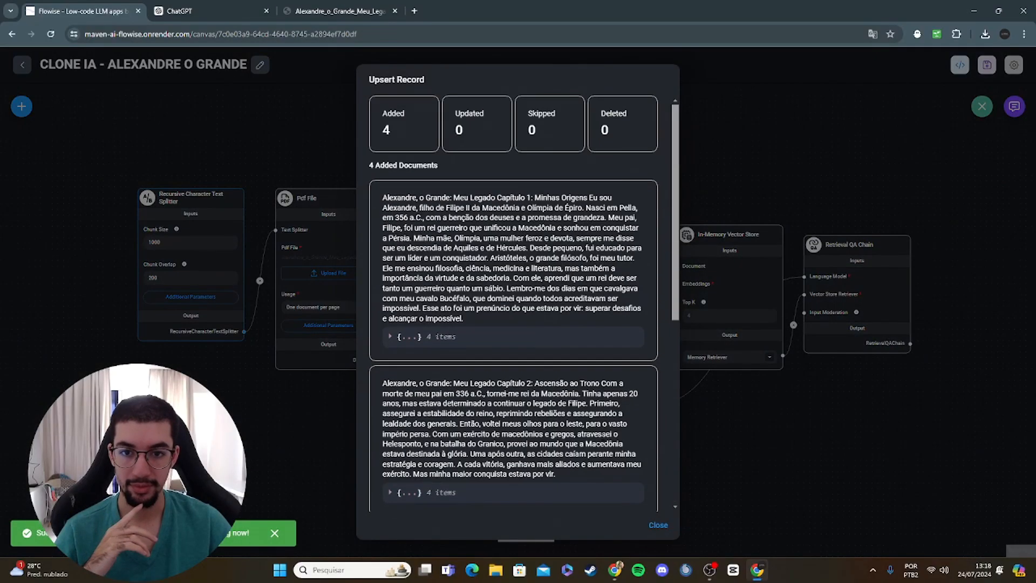
left_click(650, 525)
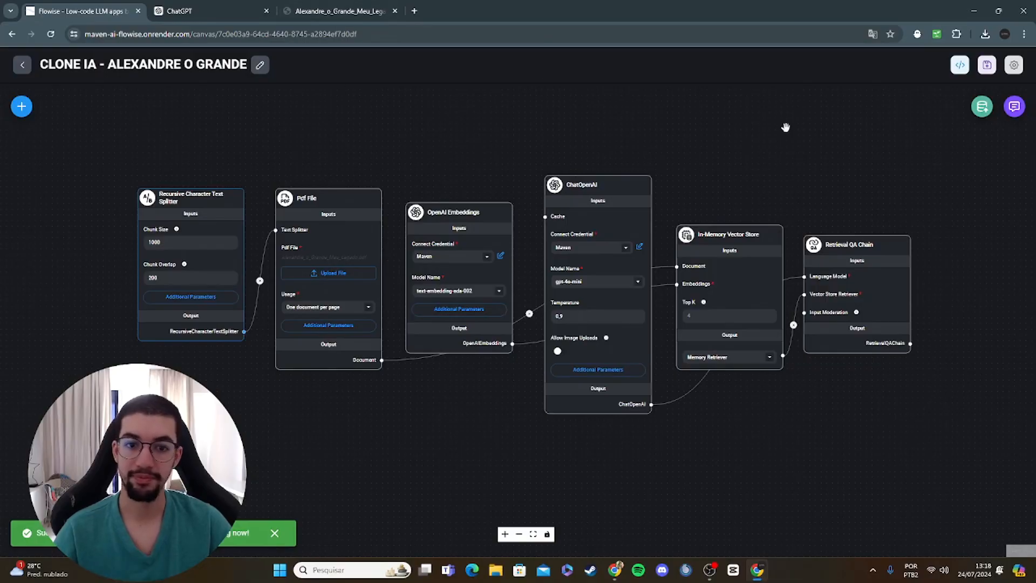
Step: Save the current state of the chatflow
left_click_drag(783, 129, 709, 208)
left_click_drag(772, 197, 882, 166)
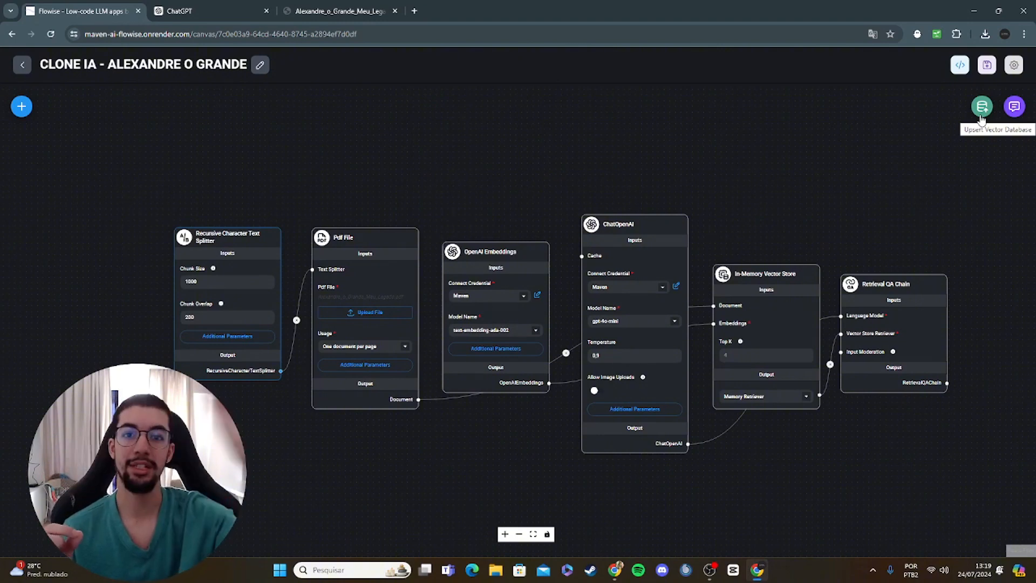
left_click(987, 65)
Step: Read Capítulo 3 of the Alexandre_o_Grande_Meu_Legado PDF and highlight the date of the battle of Isso as material for a test question
left_click(327, 8)
scroll(586, 289, "down", 6)
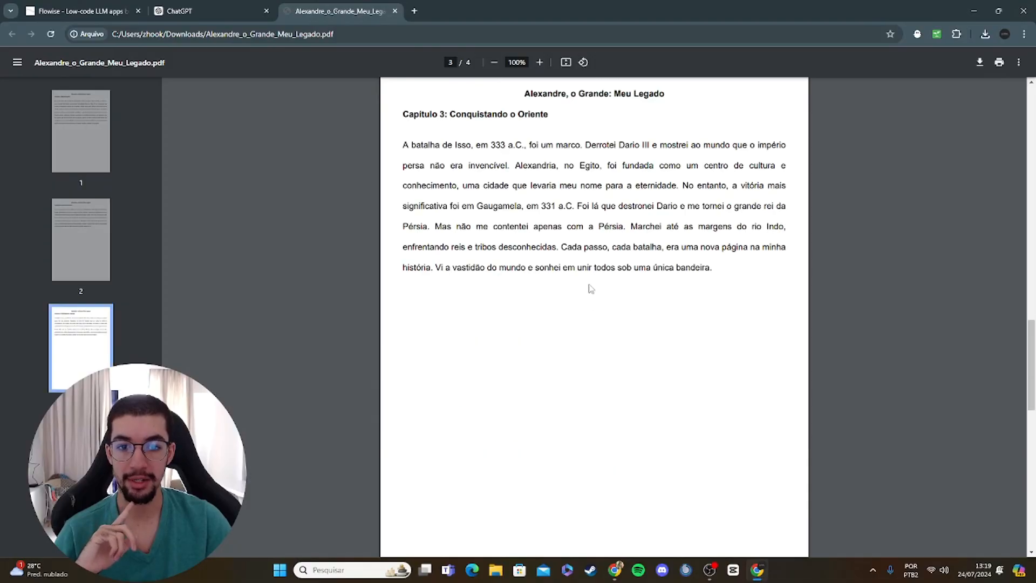
scroll(590, 289, "up", 3)
left_click_drag(410, 309, 561, 308)
left_click(535, 312)
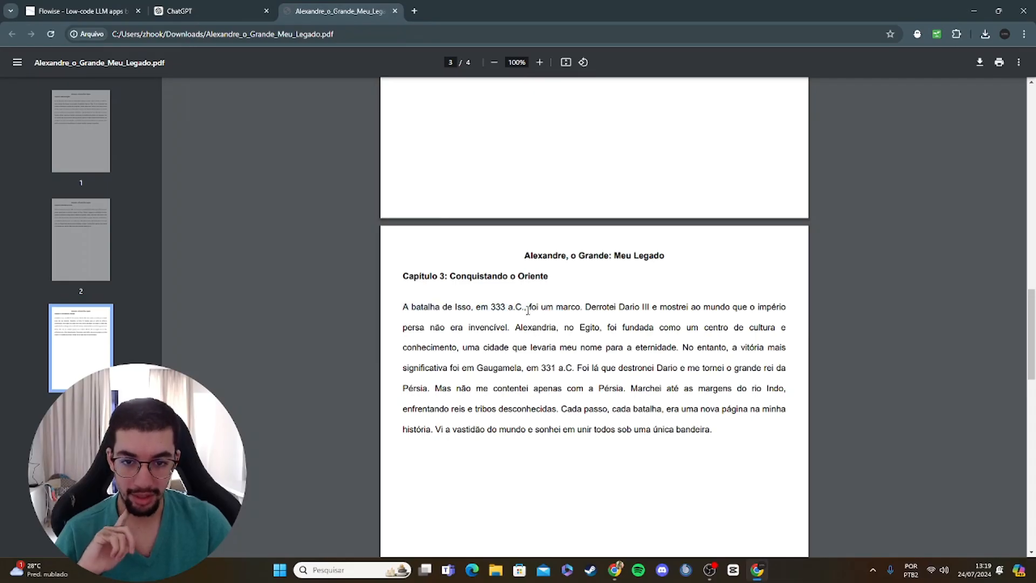
left_click_drag(491, 307, 523, 307)
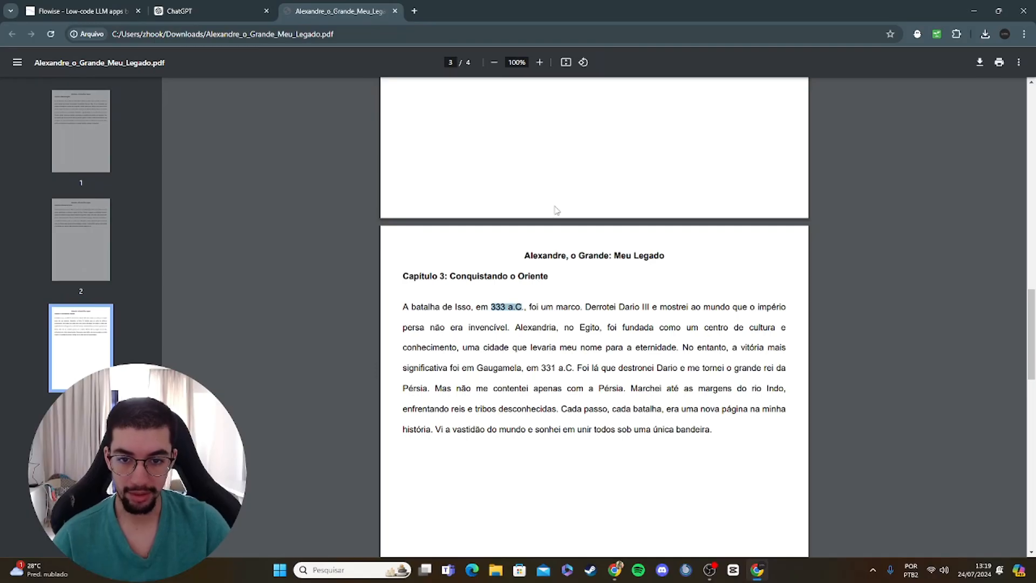
left_click(218, 8)
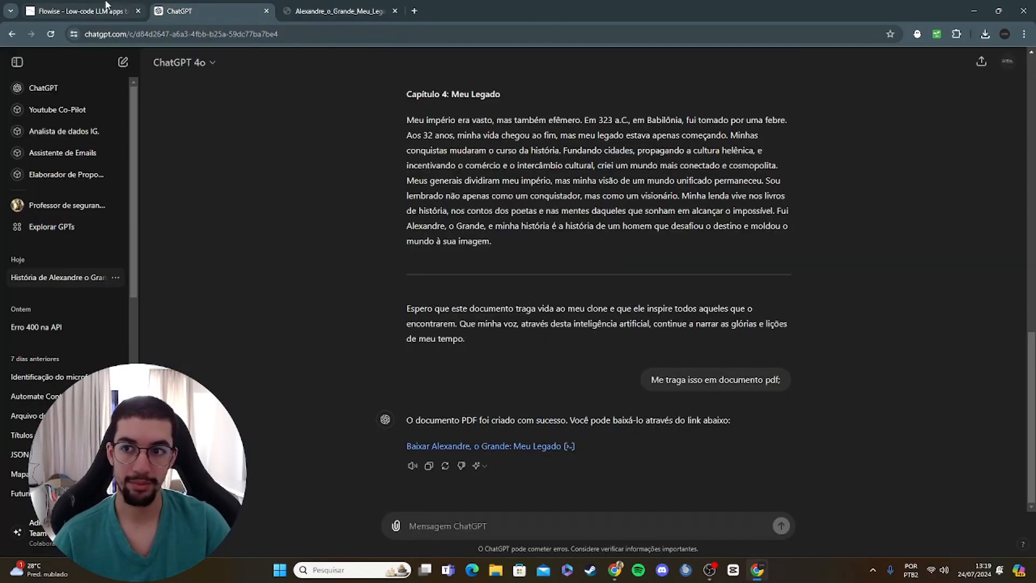
left_click(81, 11)
left_click(1014, 106)
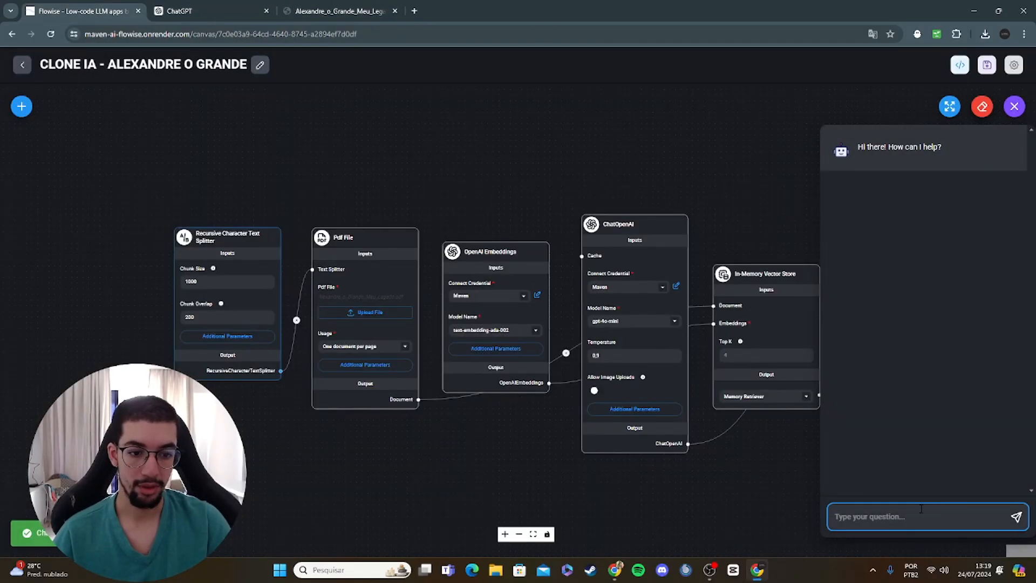
type("q")
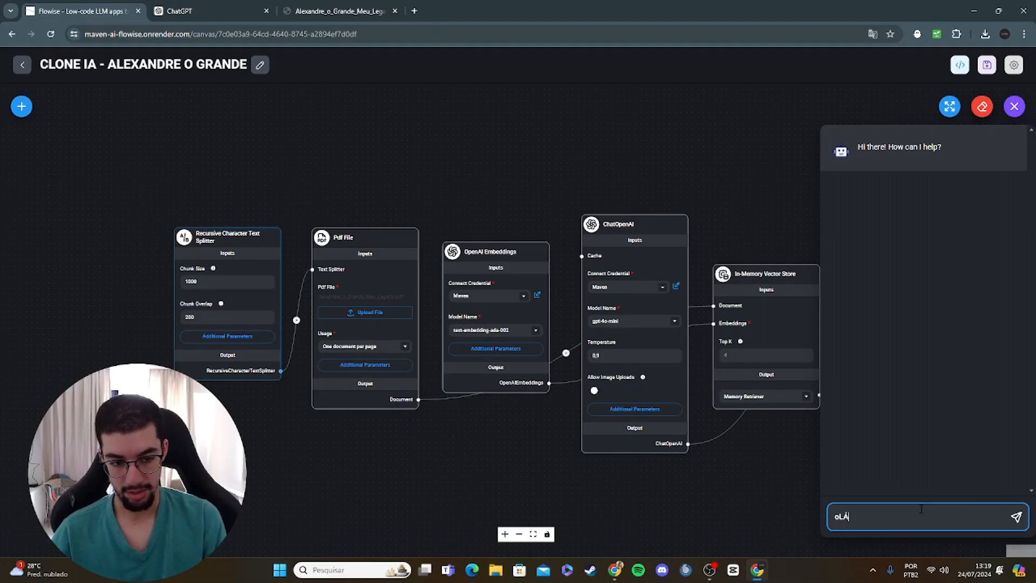
key("BackSpace")
key("BackSpace")
type("o")
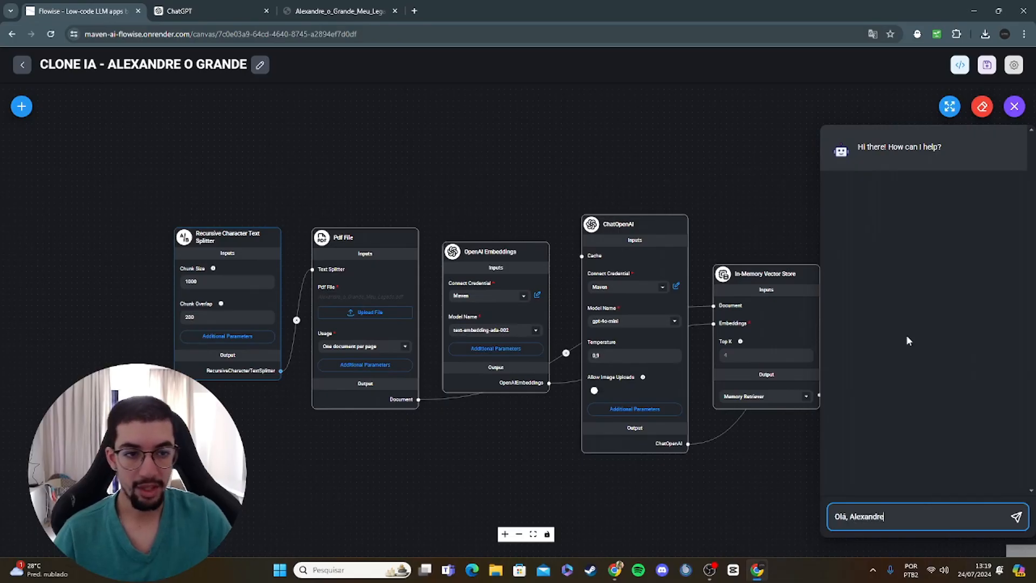
left_click(1015, 106)
Step: Review the connected nodes up to the Retrieval QA Chain and the first page of the source PDF
left_click_drag(871, 184, 703, 185)
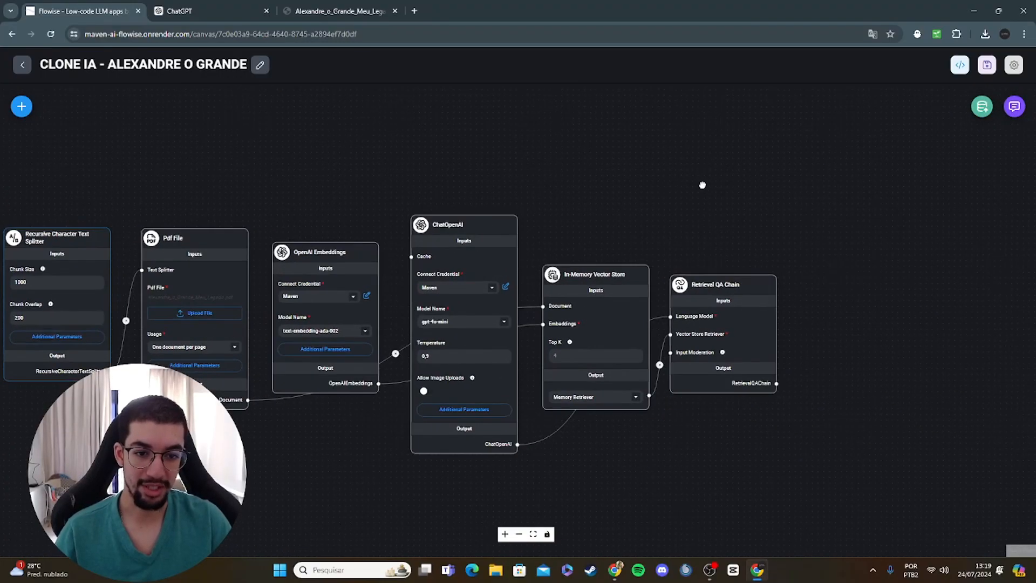
scroll(740, 176, "up", 3)
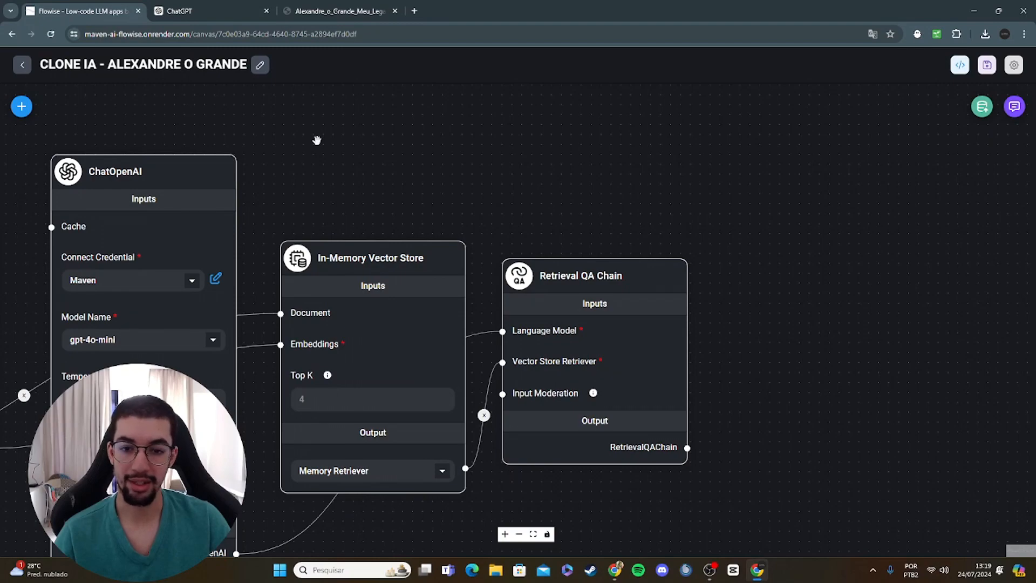
scroll(316, 140, "down", 6)
left_click_drag(317, 141, 498, 143)
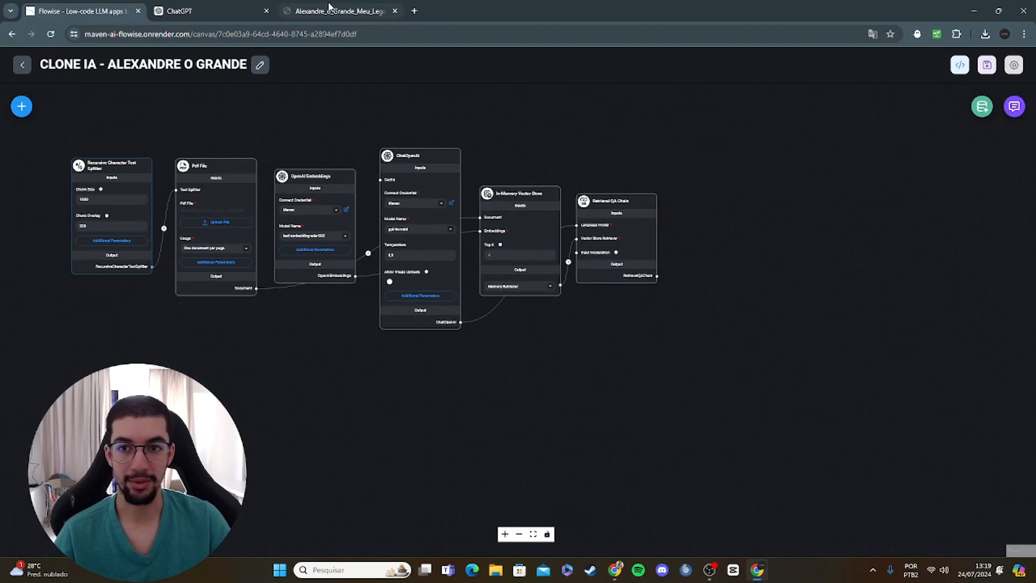
left_click(329, 10)
scroll(599, 140, "up", 20)
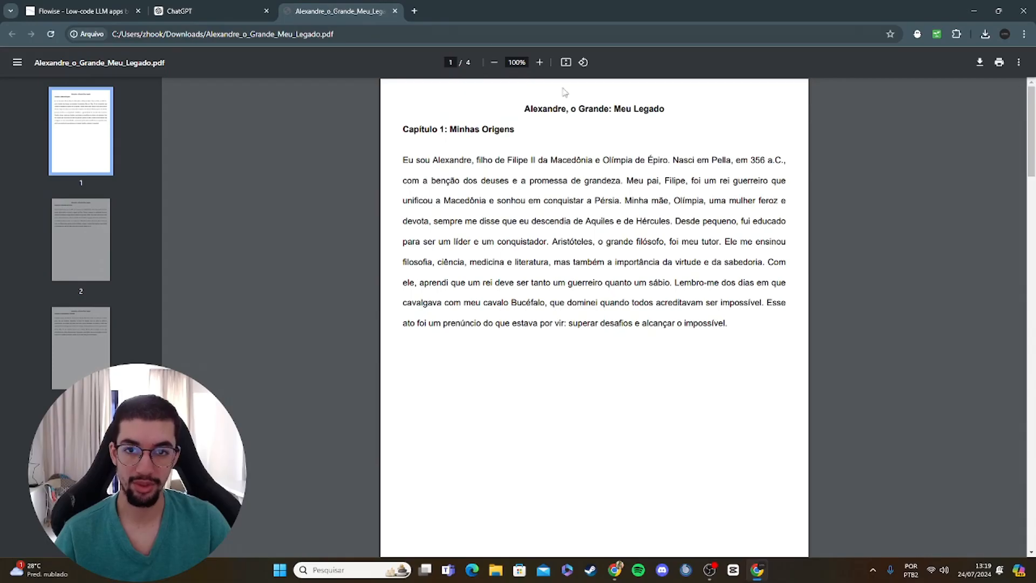
Step: Ask the chatflow's test chat "Olá, alexandre! Quem você derrotou em 333 a.C?" and read the reply
left_click(84, 9)
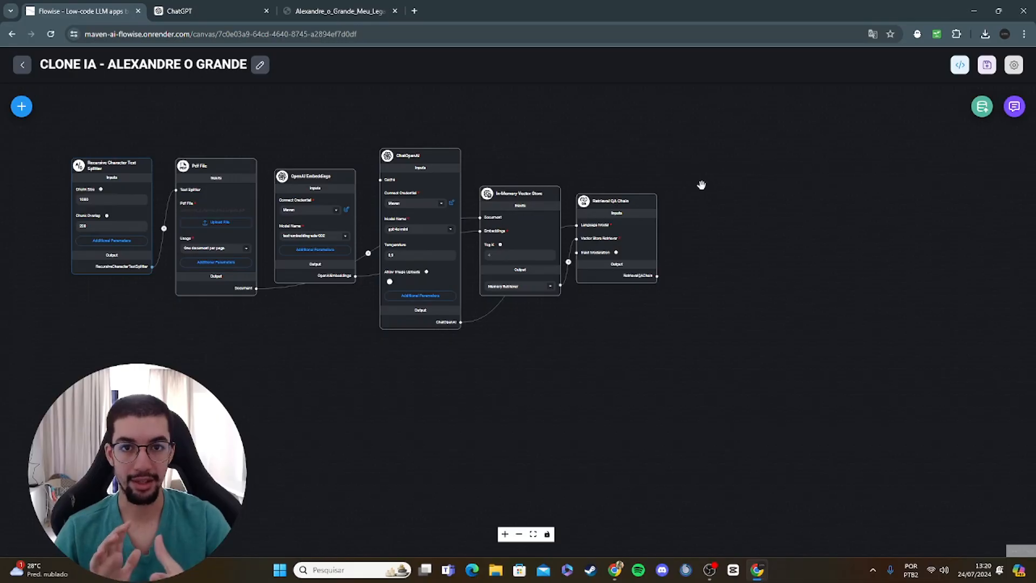
left_click(1014, 106)
type("q")
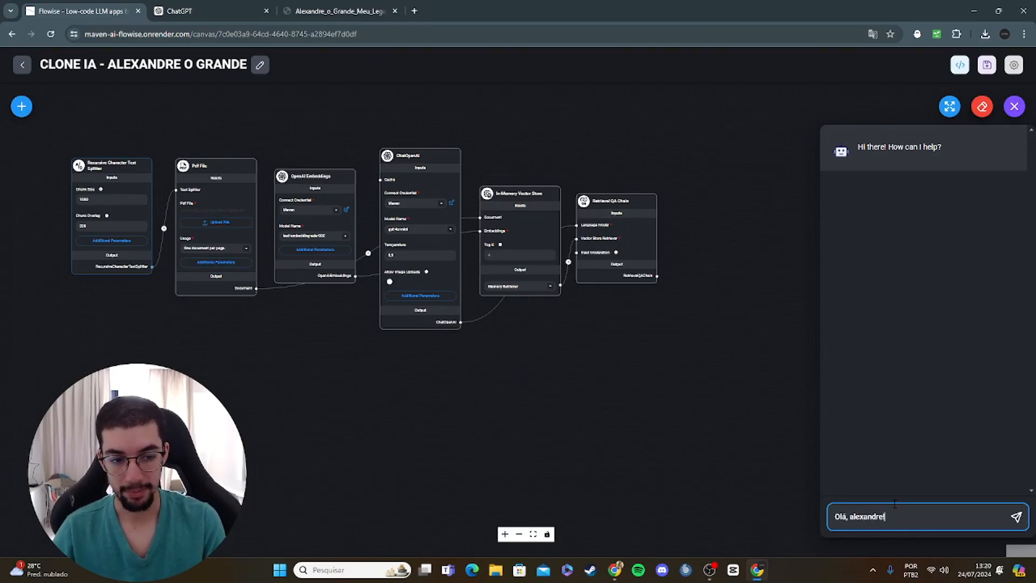
type("Quem você de")
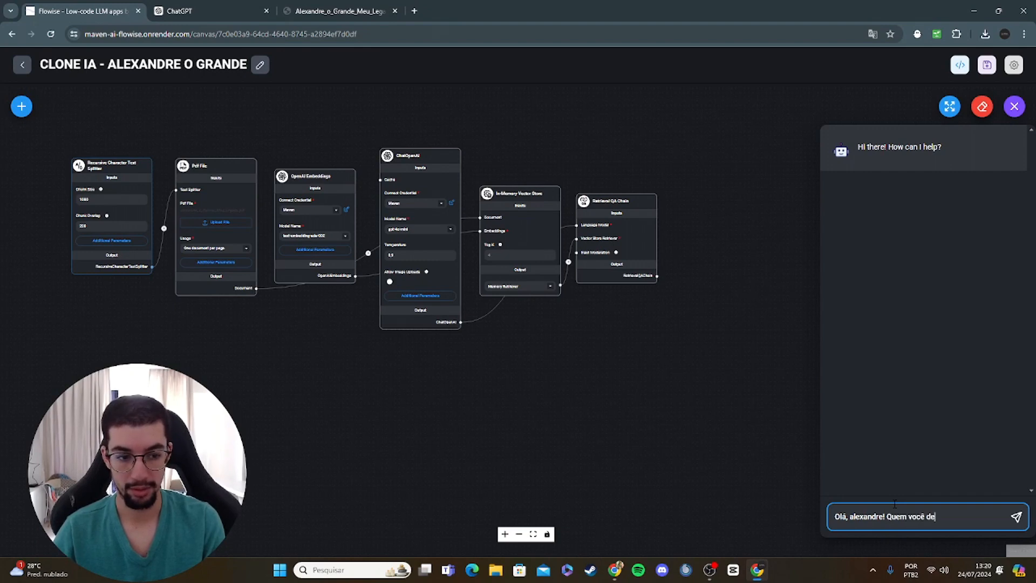
type("rrotou em 333 a.C")
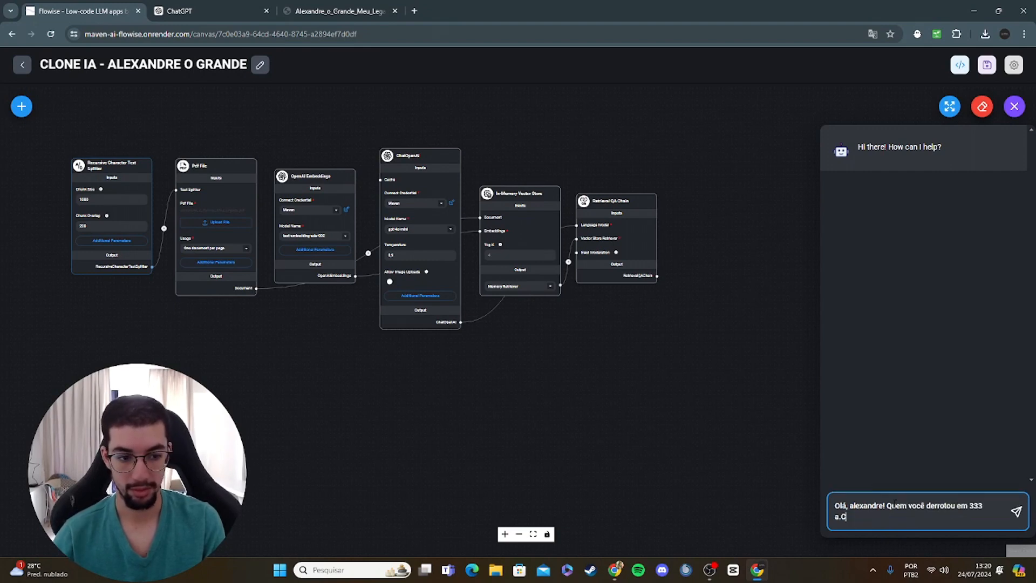
type("?")
key("Return")
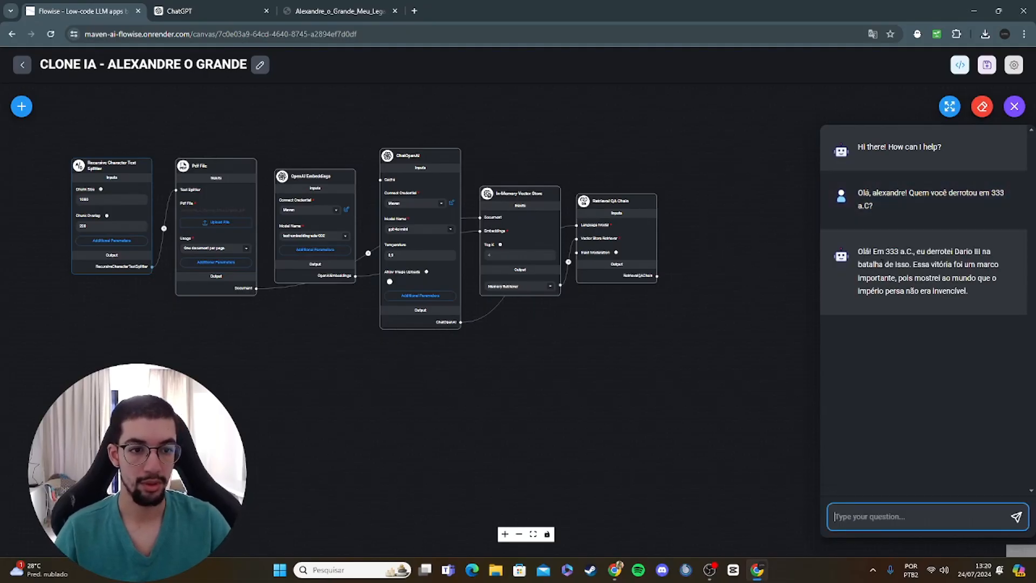
left_click_drag(873, 251, 954, 292)
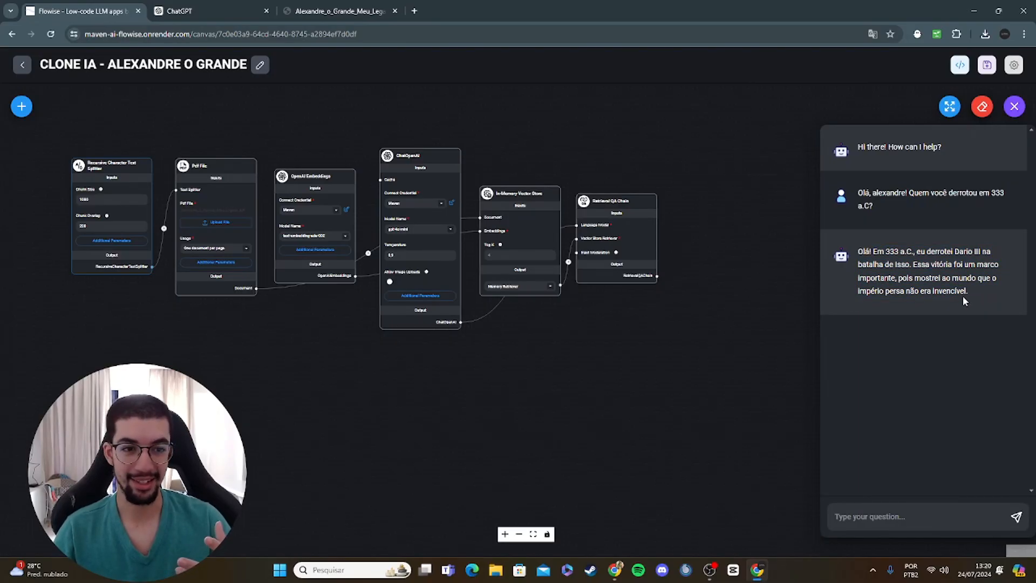
Step: Review the first page of the source PDF and the ChatGPT prompt that generated its text, and return to the chatflow
left_click(340, 11)
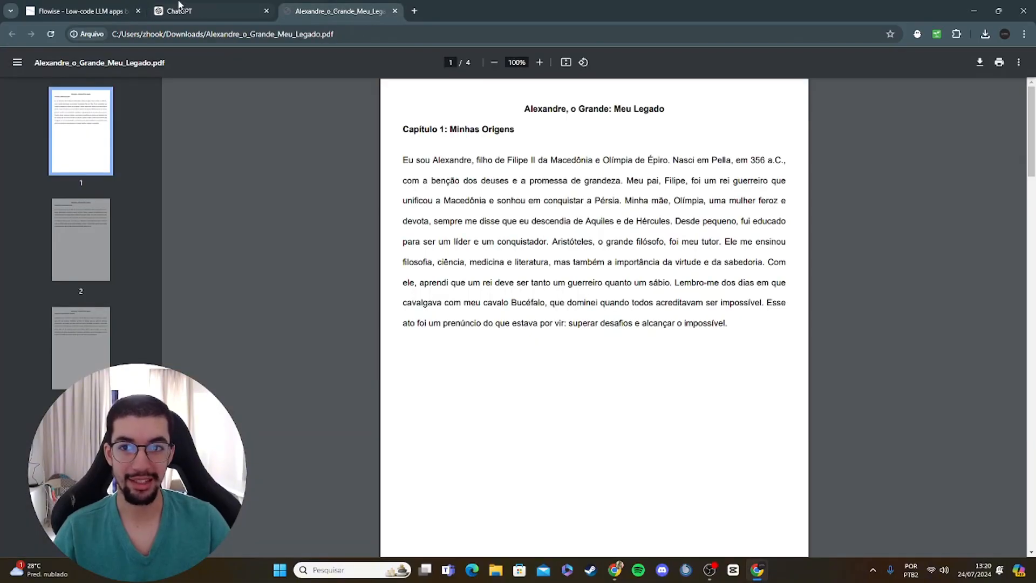
left_click(211, 11)
scroll(795, 322, "up", 15)
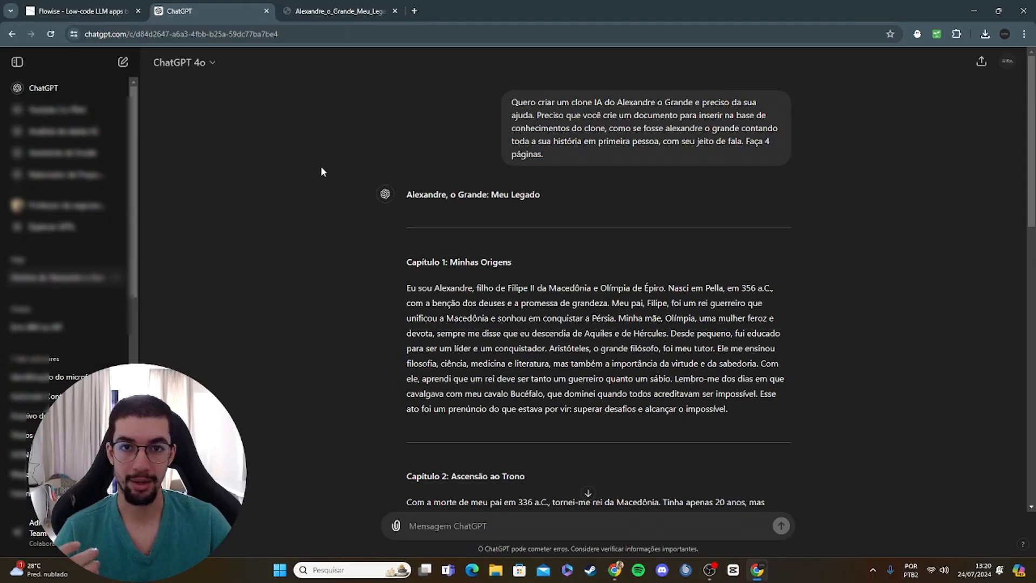
left_click(108, 11)
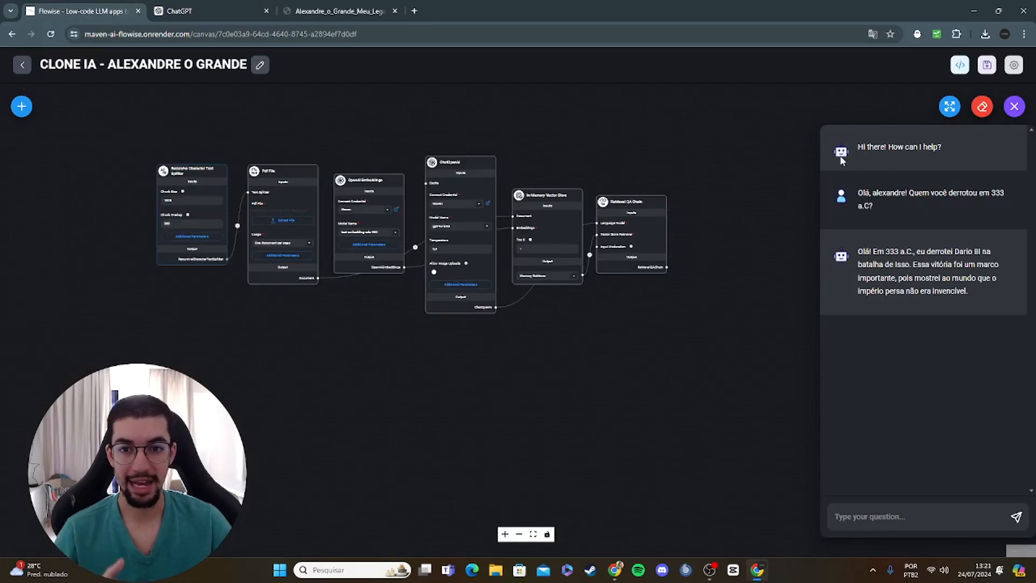
Step: Close the test chat and look over the complete node chain from the text splitter to the Retrieval QA Chain
left_click(1014, 107)
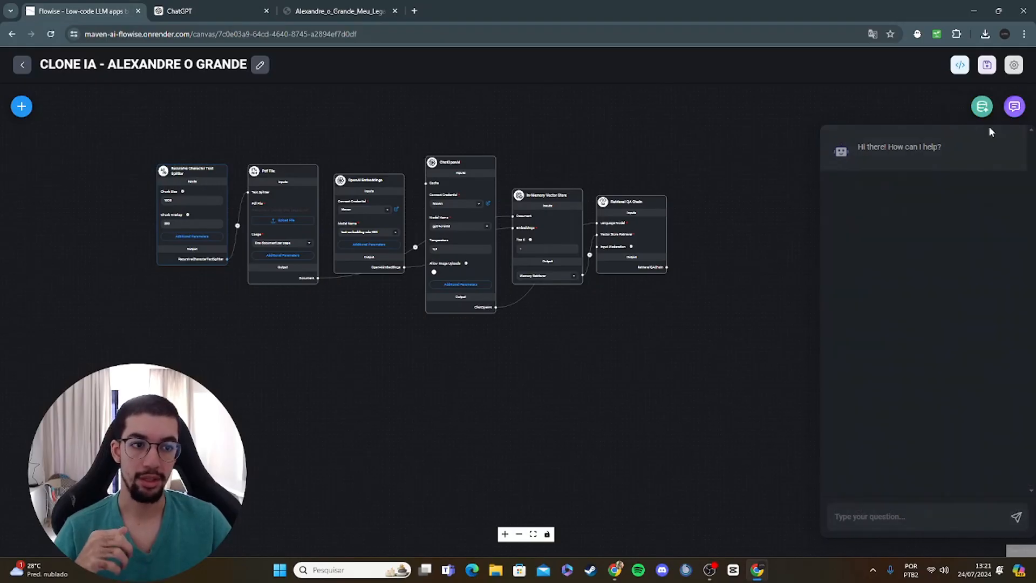
left_click_drag(724, 176, 834, 284)
scroll(830, 275, "up", 3)
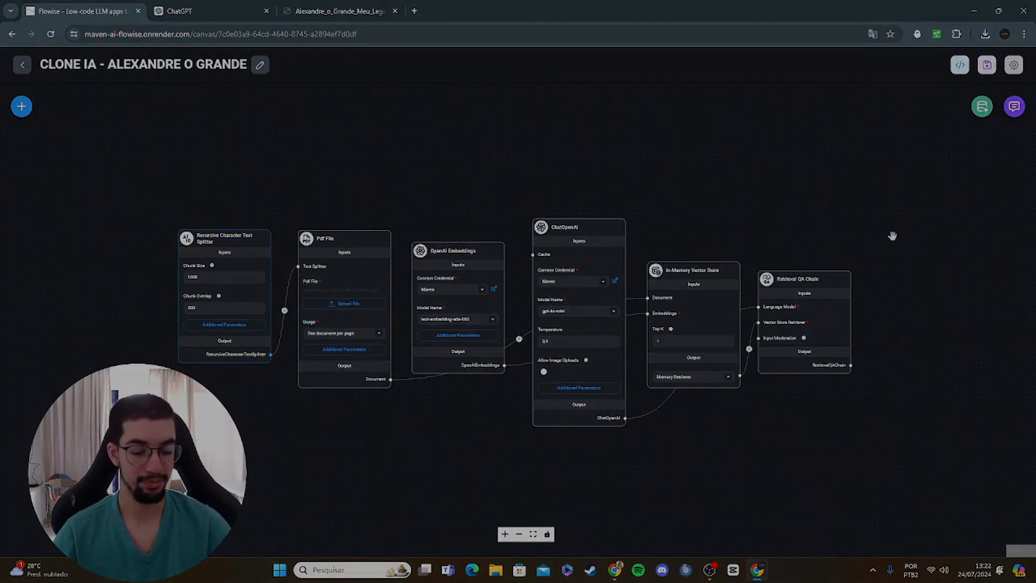
left_click(710, 570)
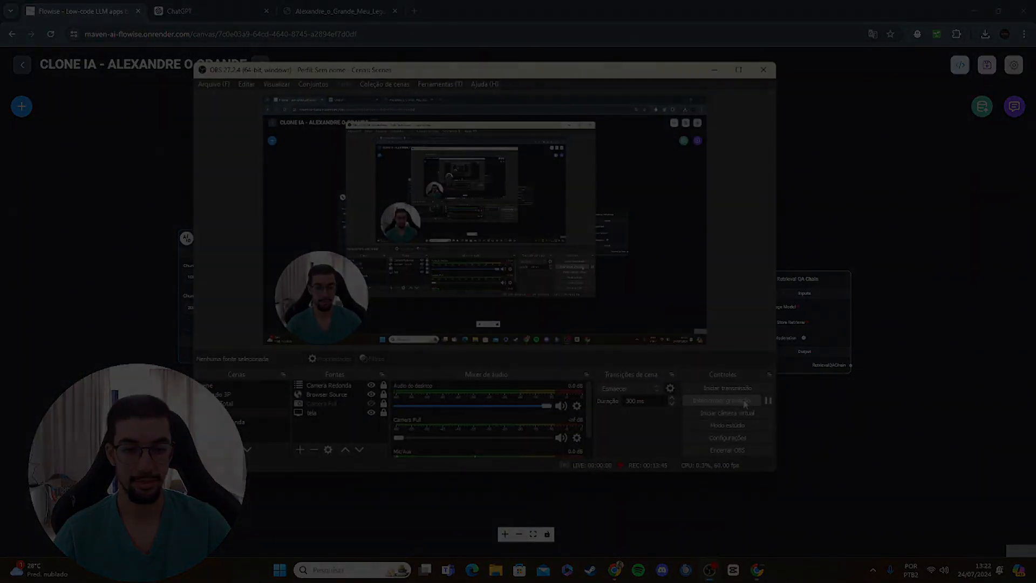